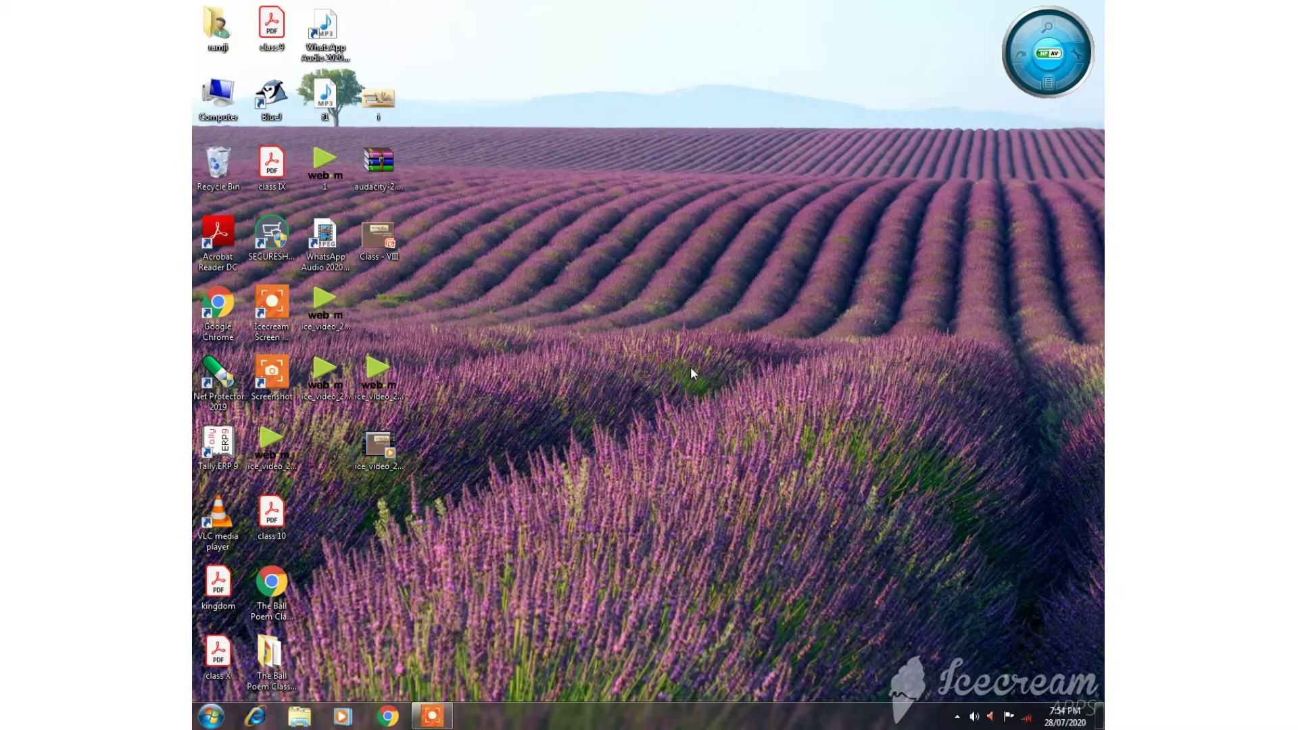
Refresh the Windows desktop three times from its right-click menu.
{"action": "right_click", "coordinate": [691, 366]}
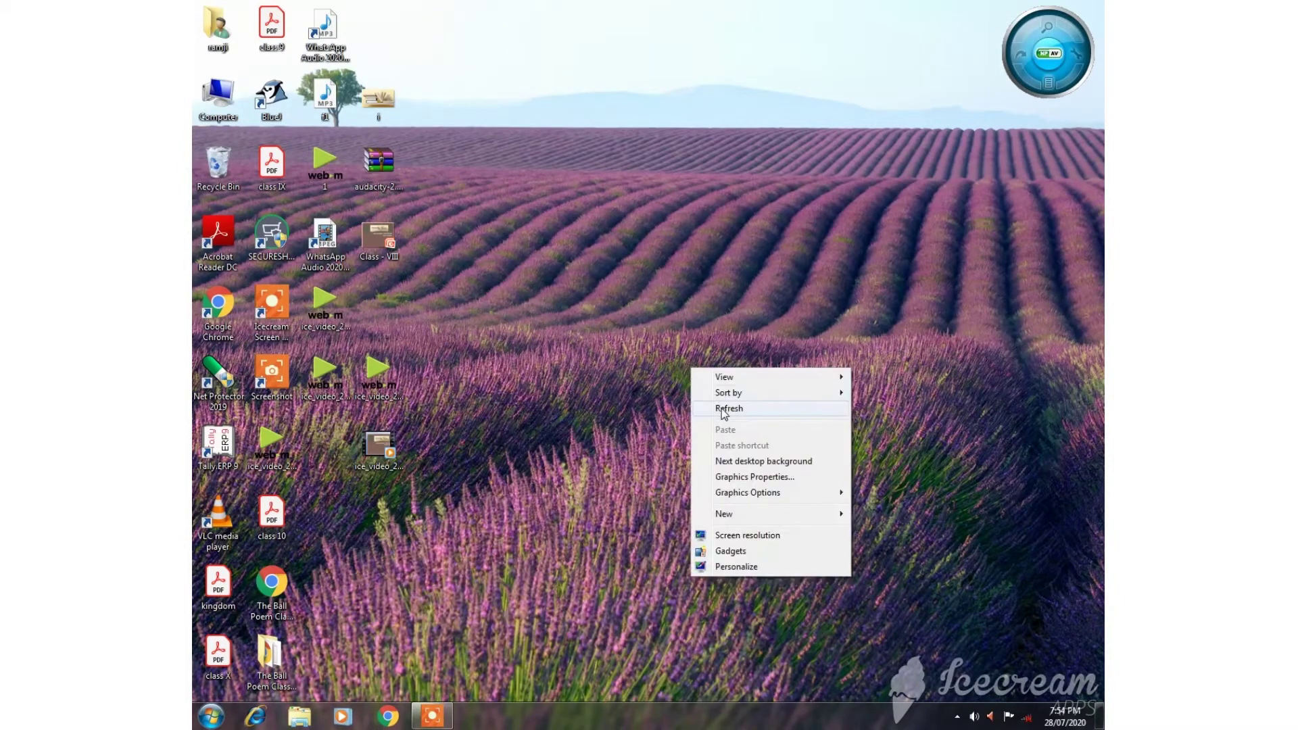
{"action": "left_click", "coordinate": [718, 408]}
{"action": "right_click", "coordinate": [723, 388]}
{"action": "left_click", "coordinate": [750, 430]}
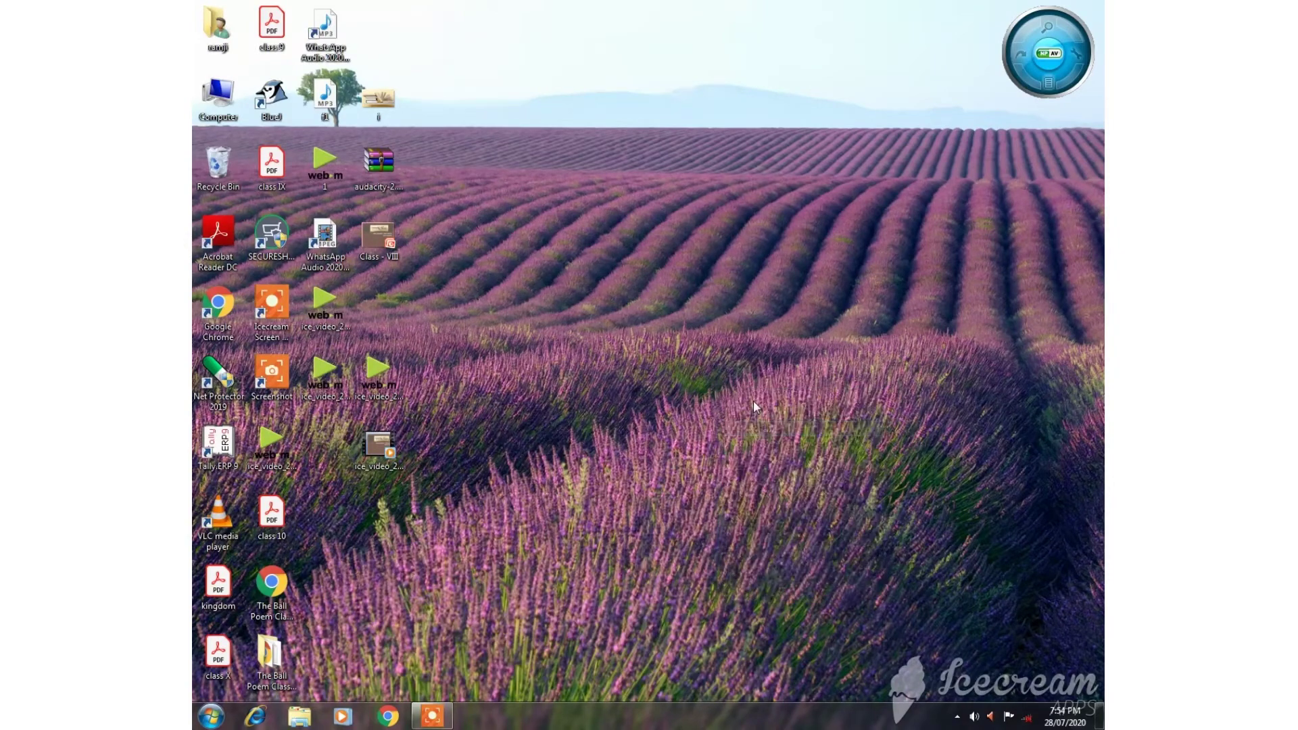
{"action": "right_click", "coordinate": [754, 402]}
{"action": "left_click", "coordinate": [786, 443]}
Launch Microsoft Office Excel 2007 from All Programs > Microsoft Office in the Start menu.
{"action": "left_click", "coordinate": [212, 720]}
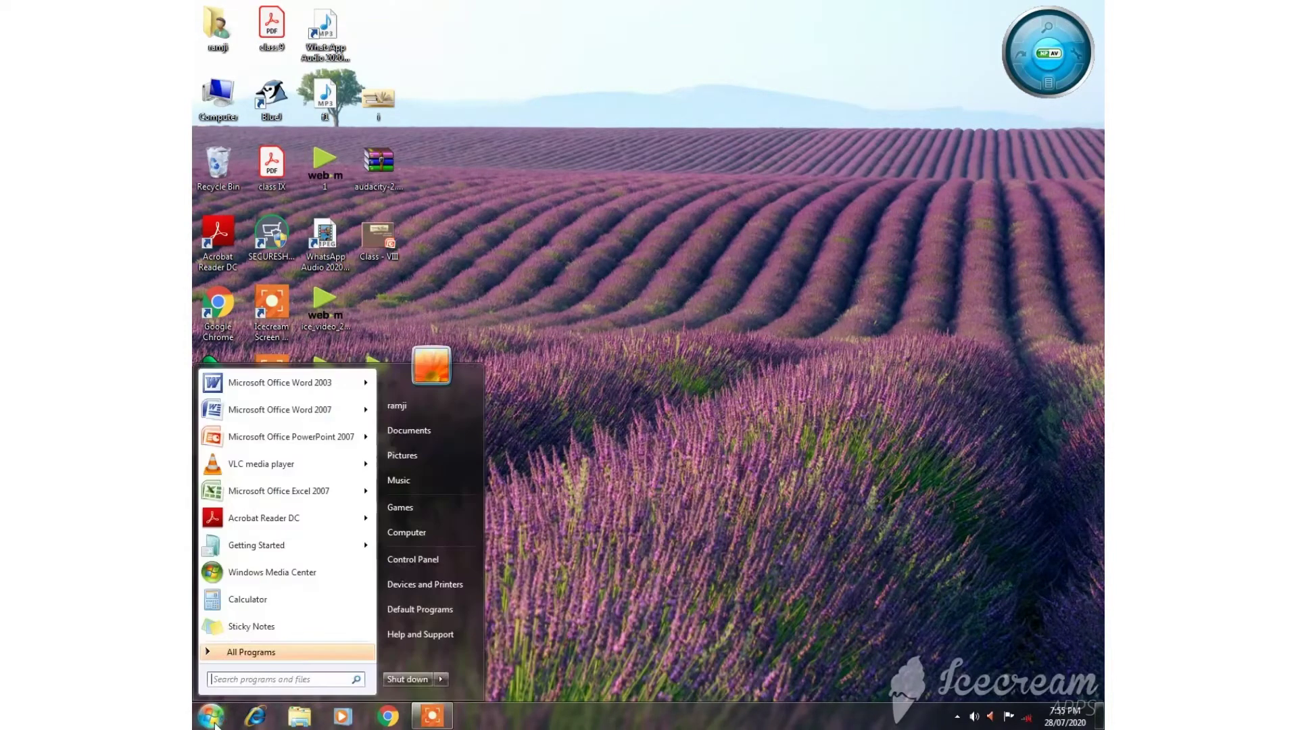
{"action": "left_click", "coordinate": [292, 657]}
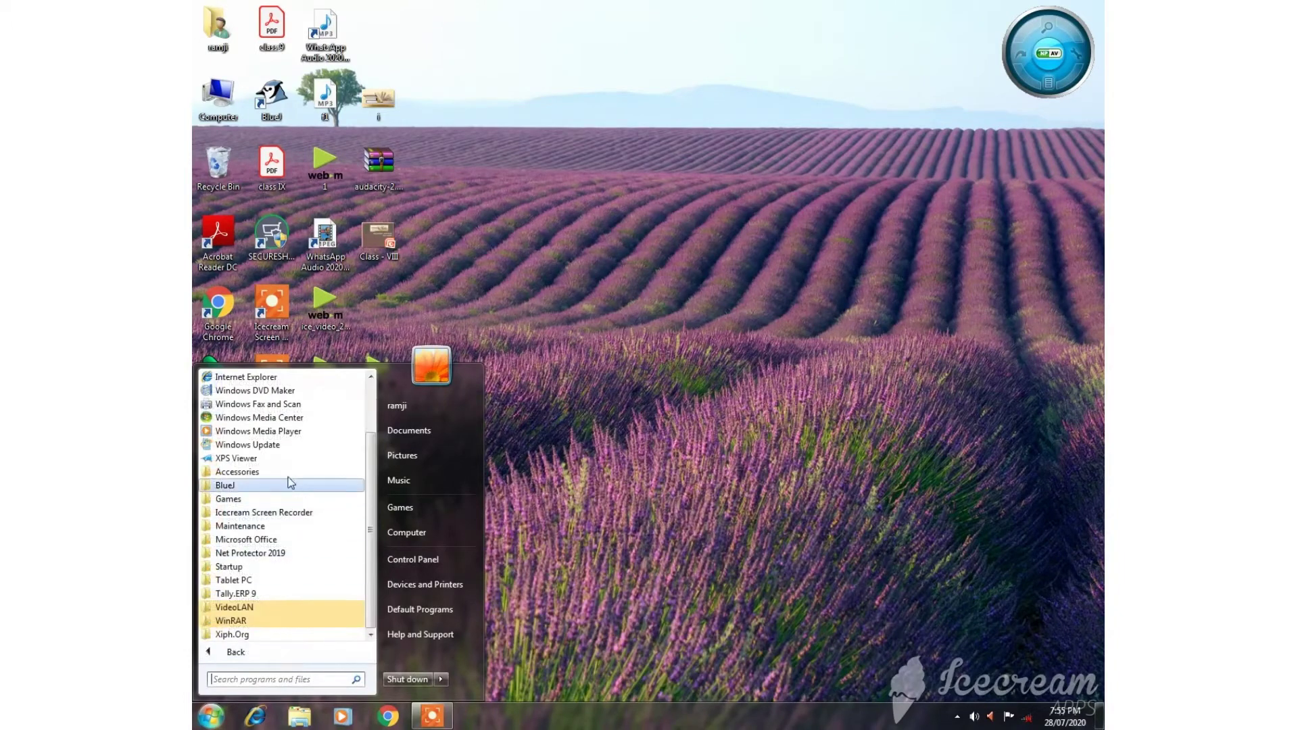
{"action": "left_click", "coordinate": [292, 539]}
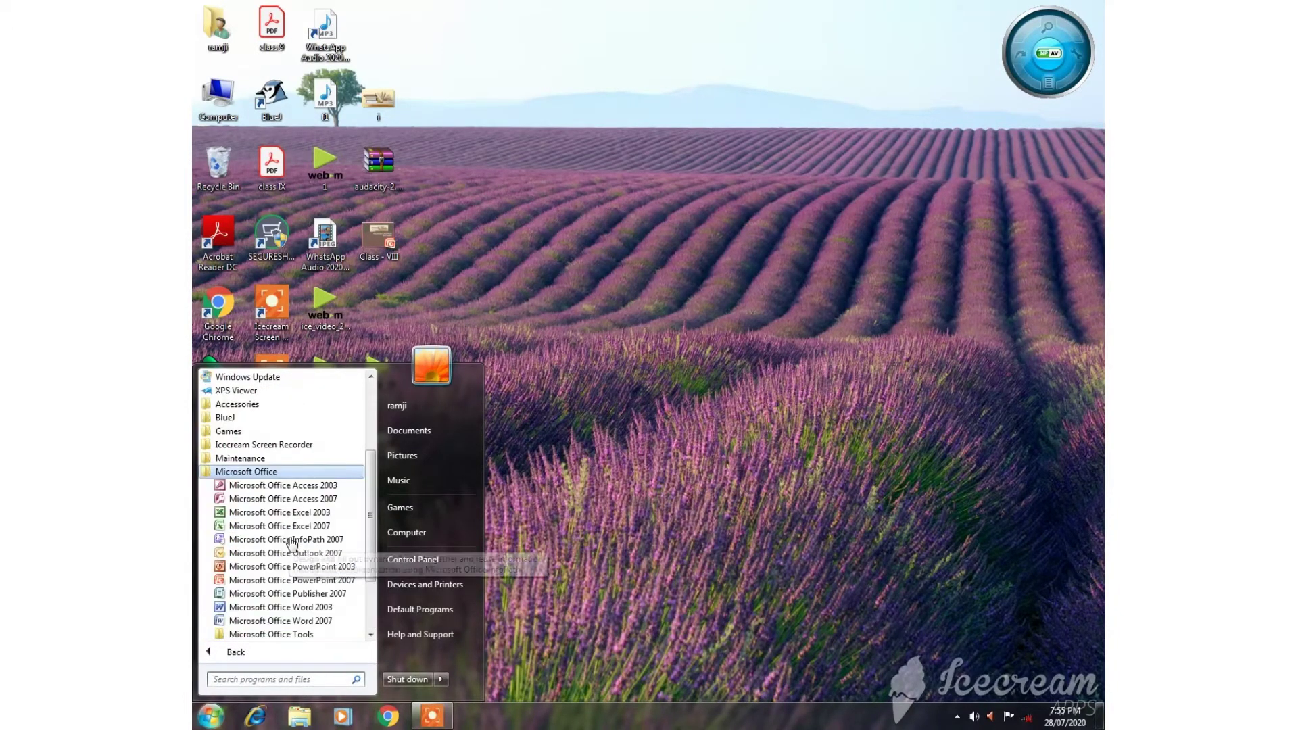
{"action": "left_click", "coordinate": [337, 528]}
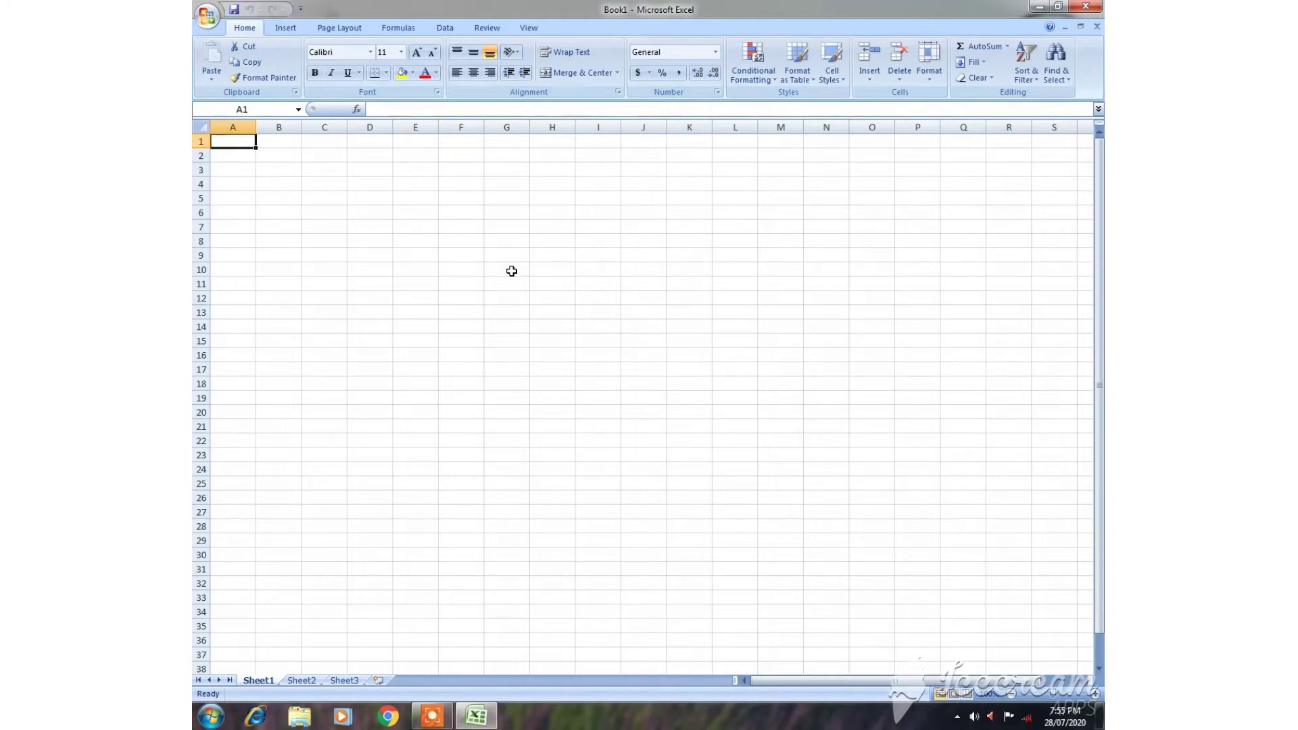
Open the class 8 workbook through the Office button's Open command.
{"action": "left_click", "coordinate": [206, 22]}
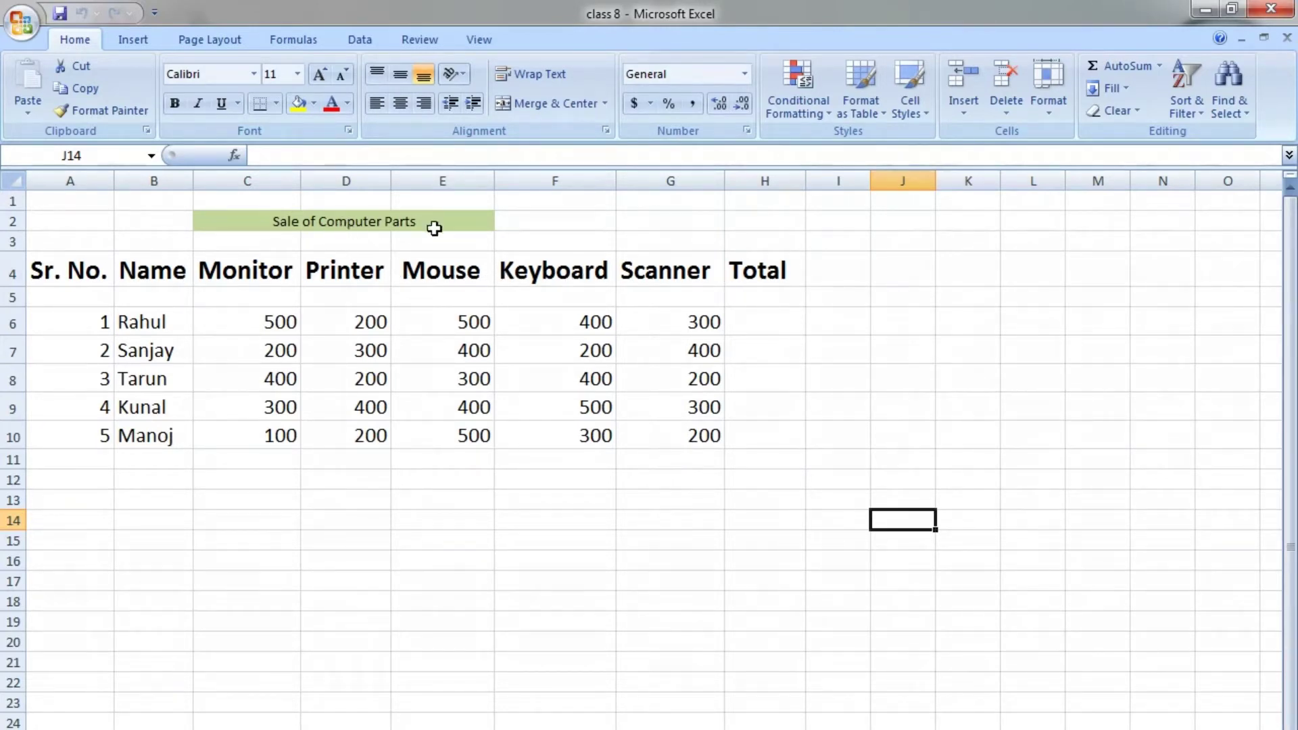
Set the merged Sale of Computer Parts title in C2 to font size 20.
{"action": "left_click", "coordinate": [287, 218]}
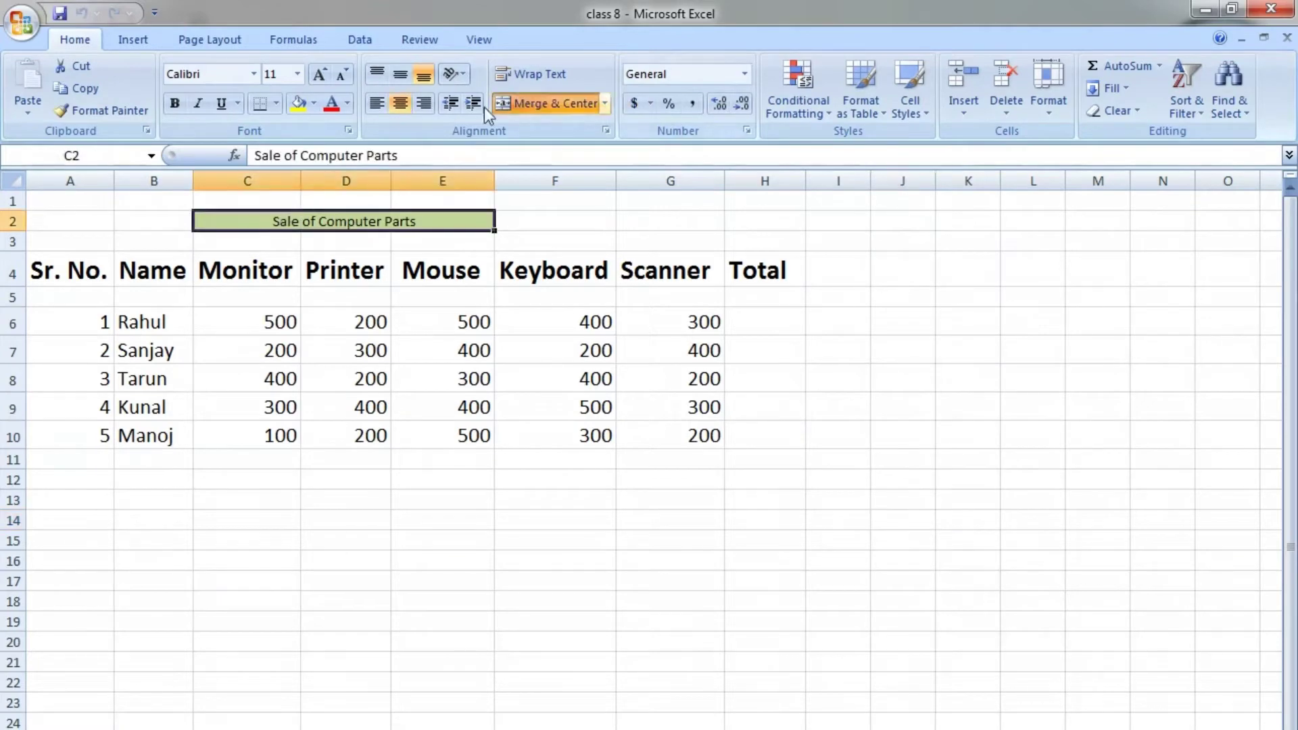
{"action": "left_click", "coordinate": [298, 75]}
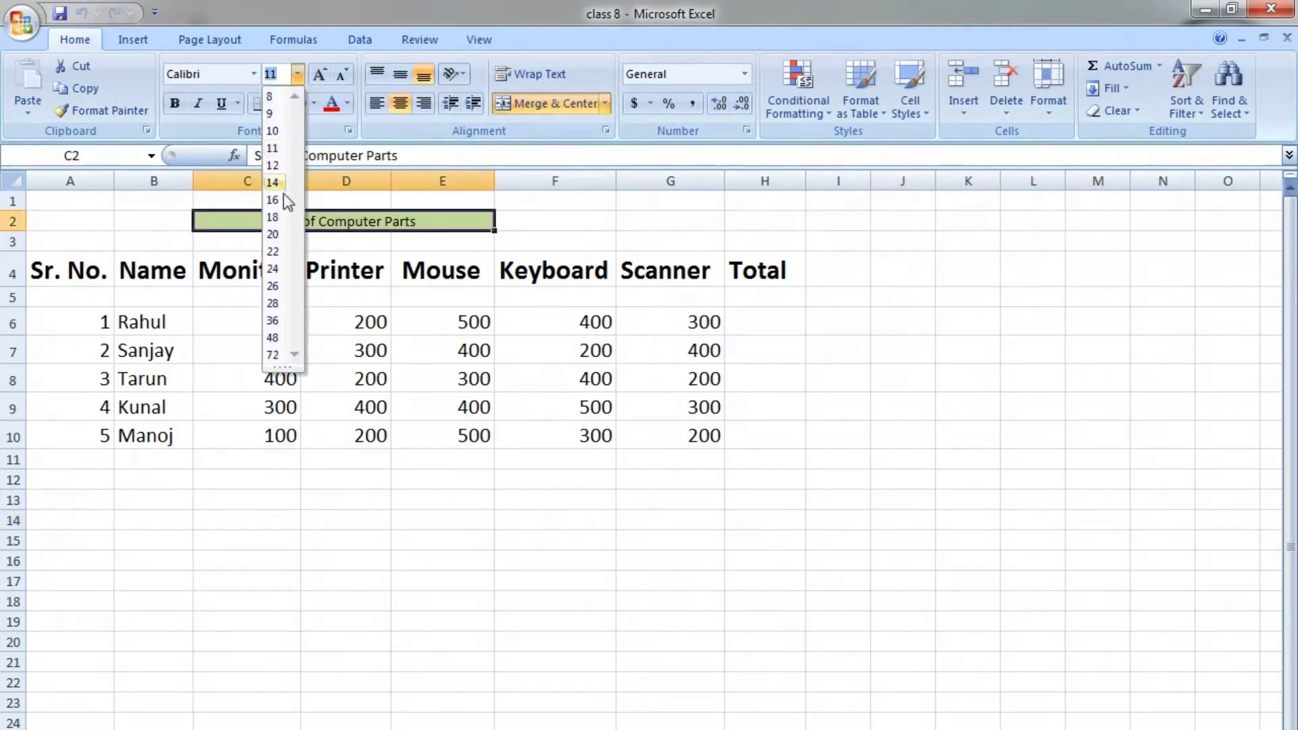
{"action": "left_click", "coordinate": [273, 233]}
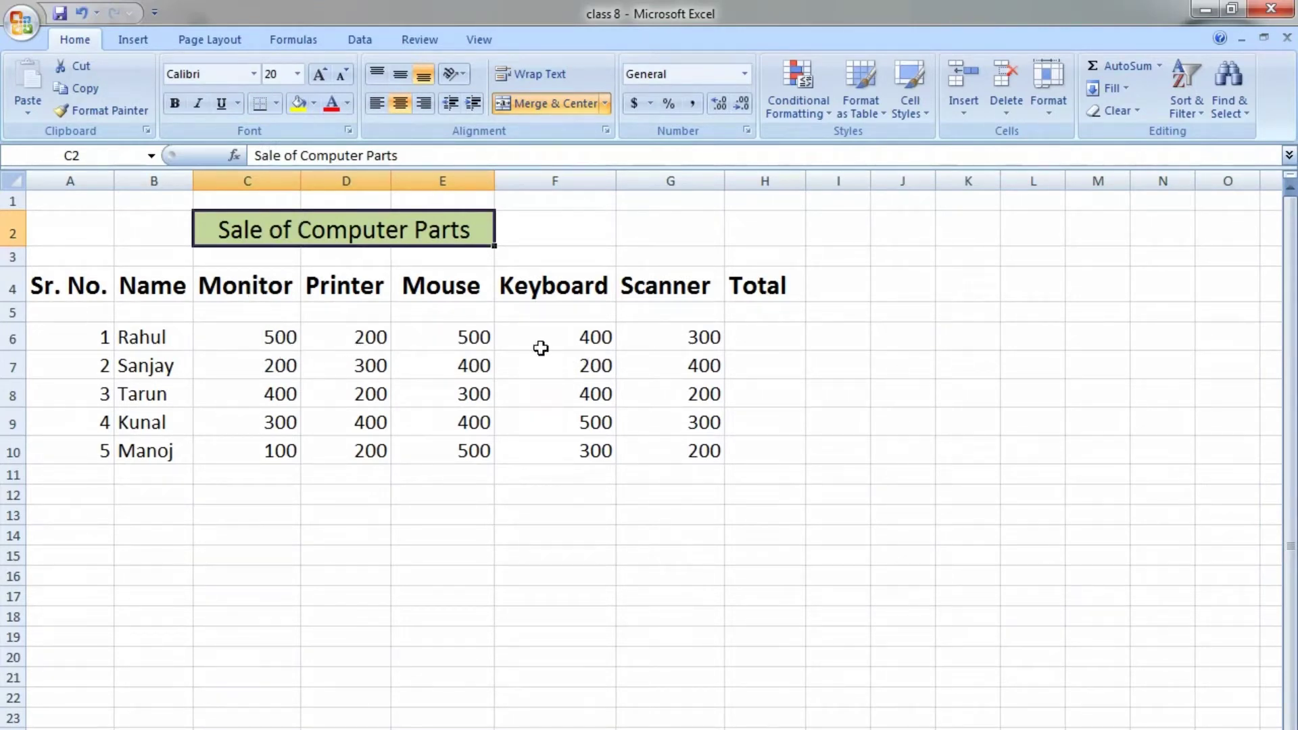
{"action": "left_click", "coordinate": [756, 338]}
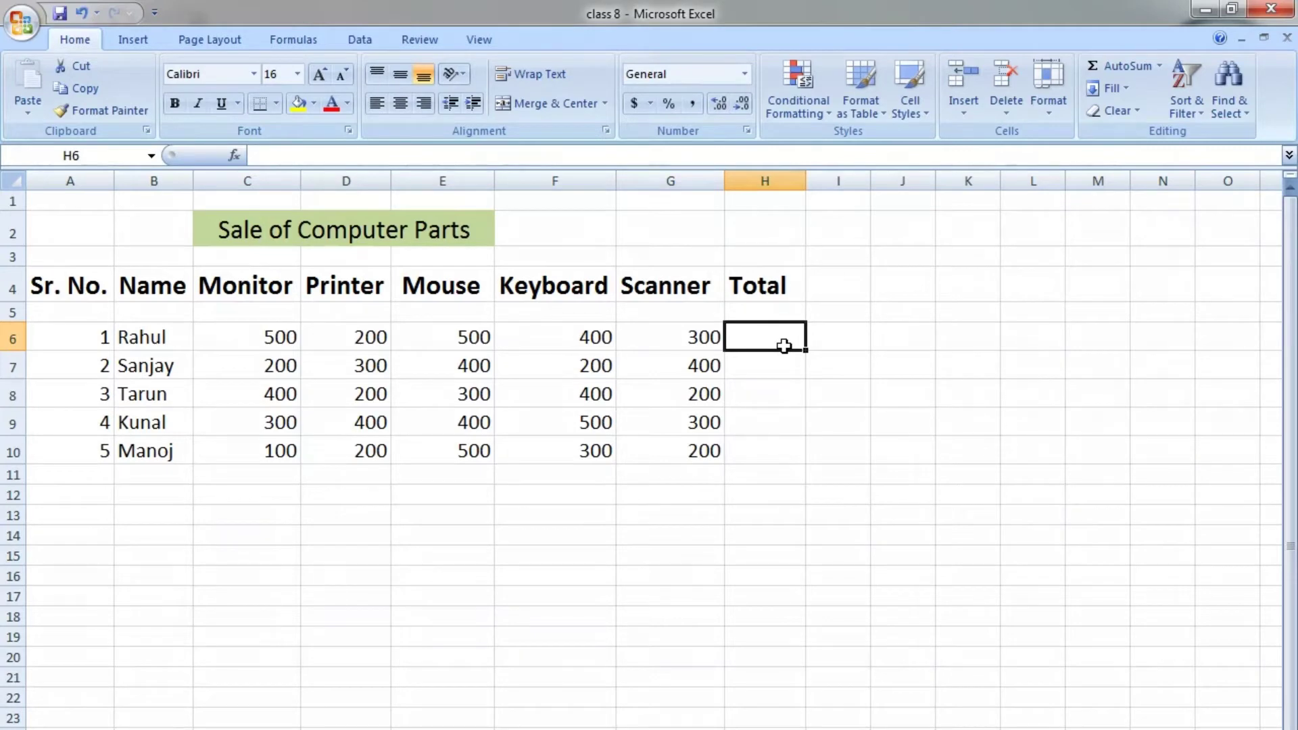
Enter =SUM(C6:G6) in H6 so Rahul's total shows 1900.
{"action": "type", "text": "="}
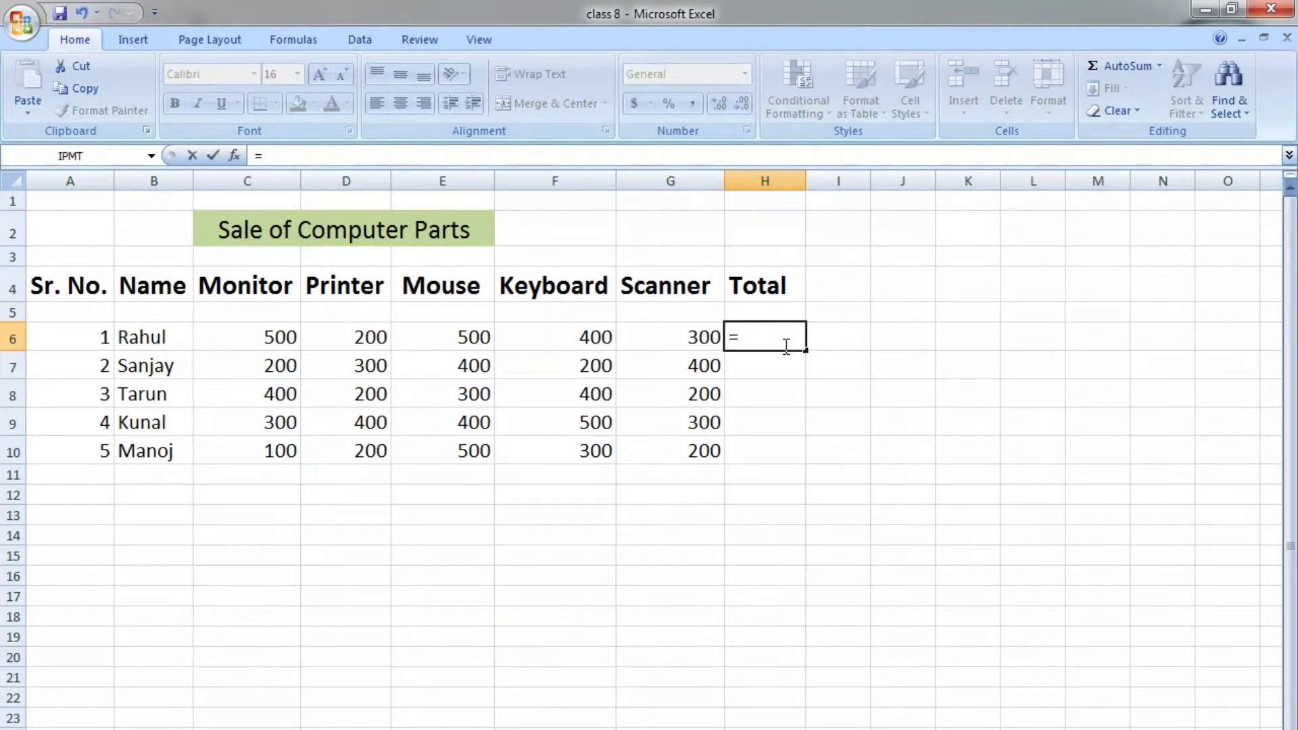
{"action": "type", "text": "Su"}
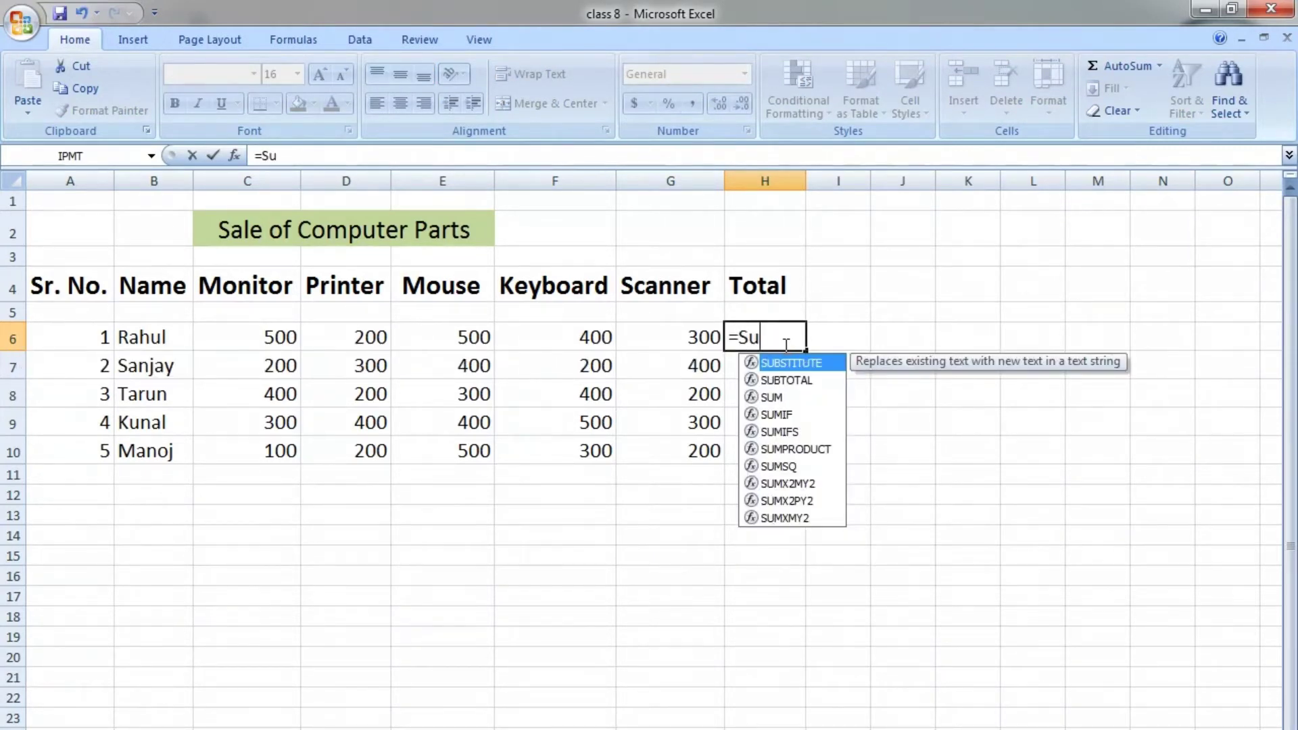
{"action": "type", "text": "m"}
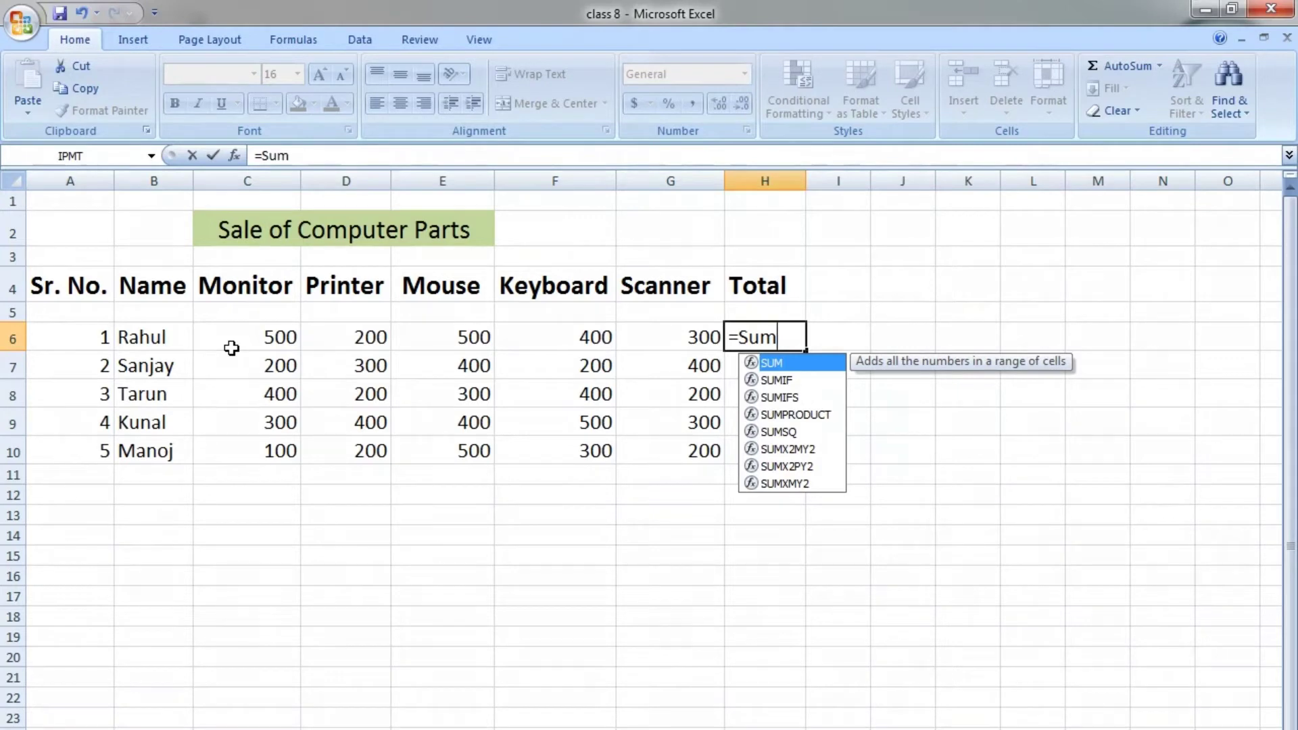
{"action": "left_click", "coordinate": [782, 338]}
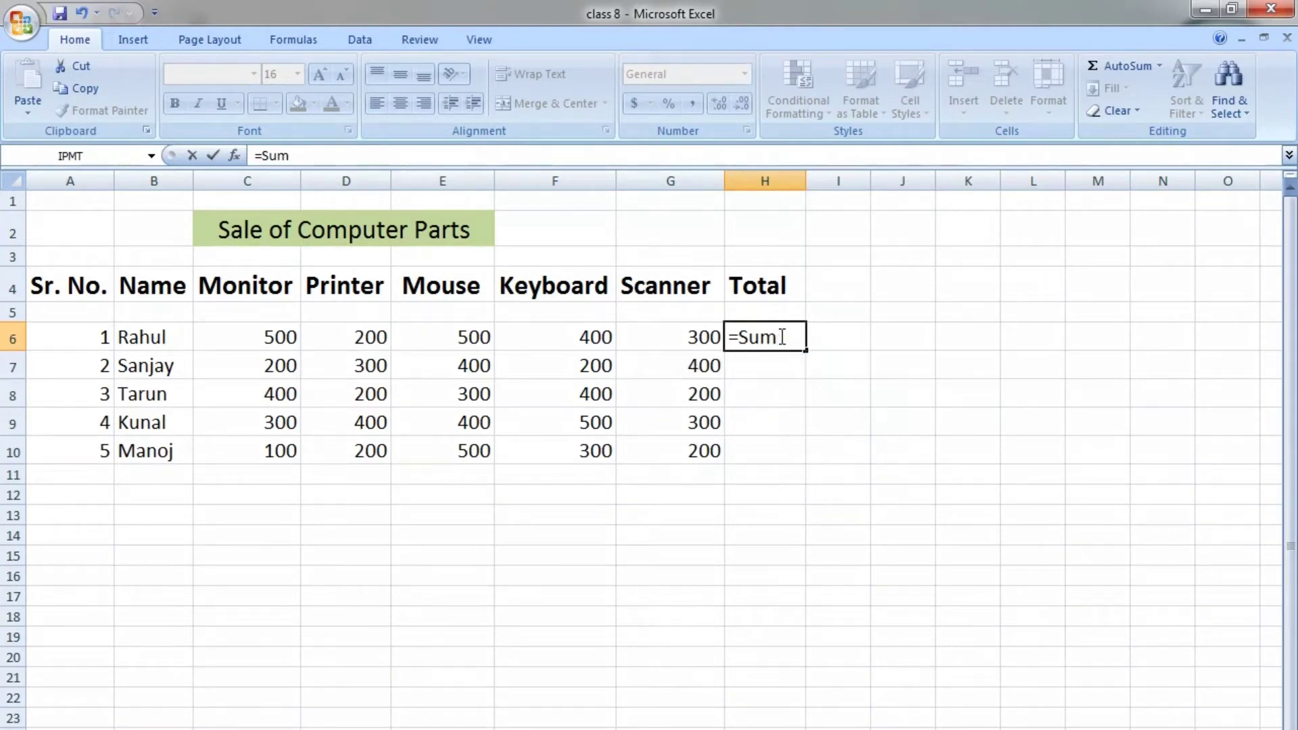
{"action": "type", "text": "("}
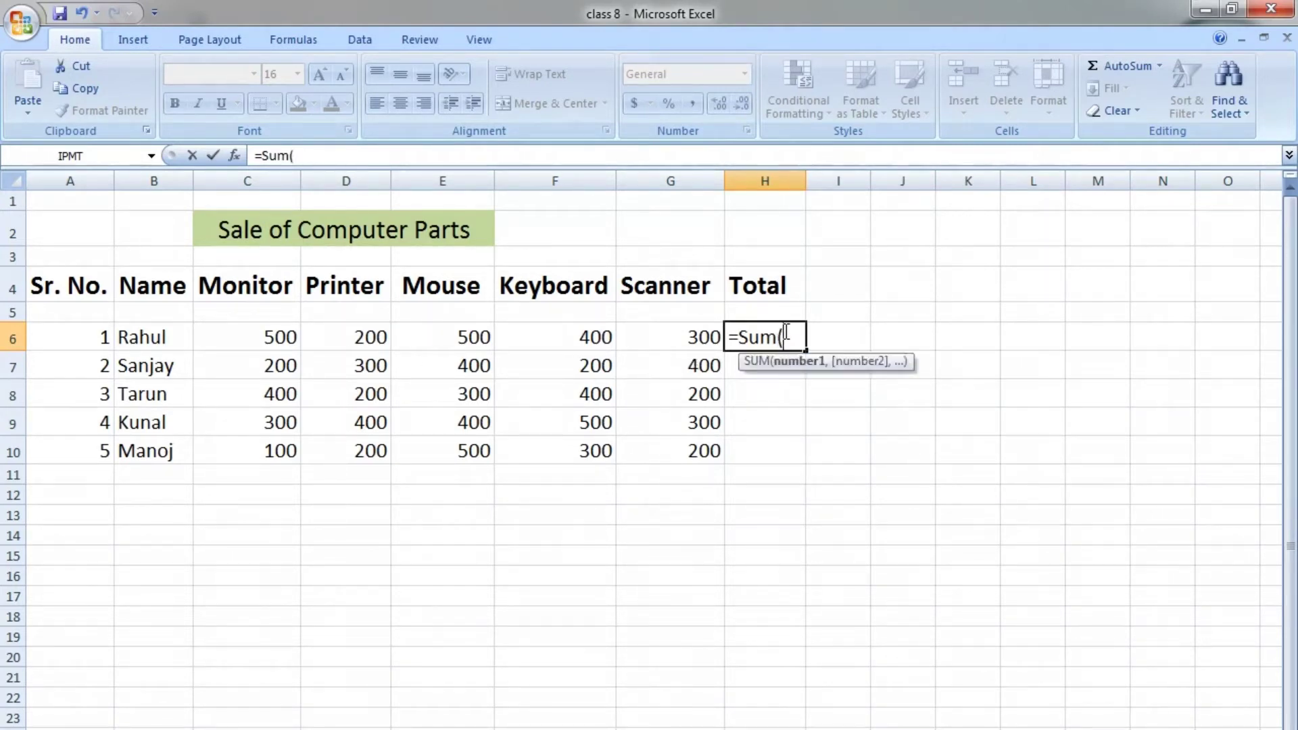
{"action": "type", "text": "C"}
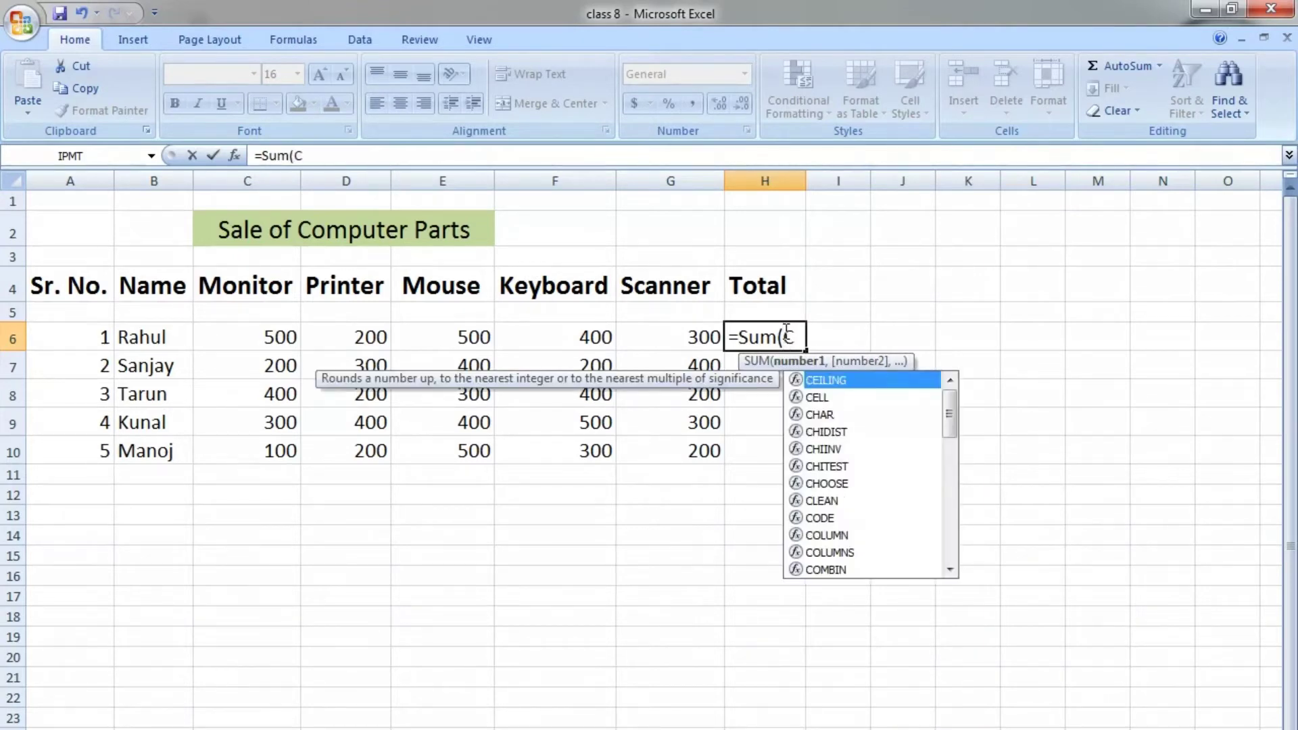
{"action": "type", "text": "6:"}
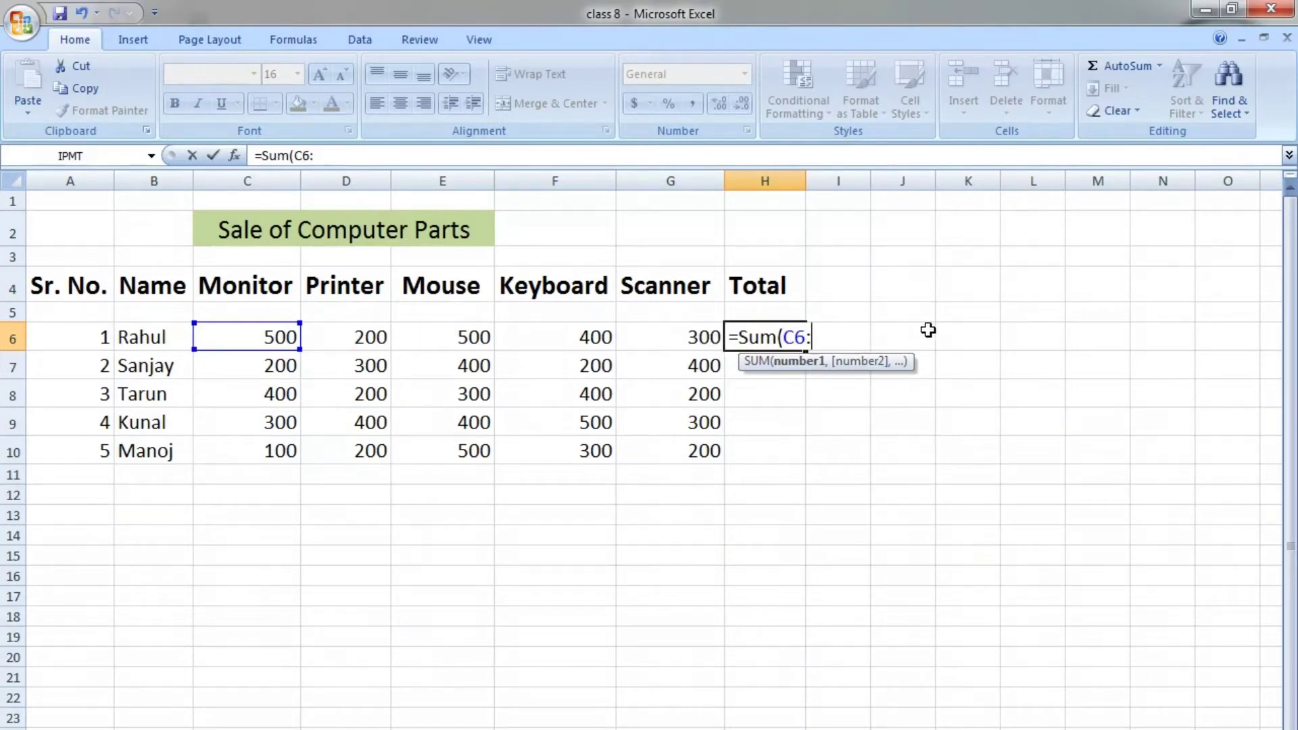
{"action": "type", "text": "G"}
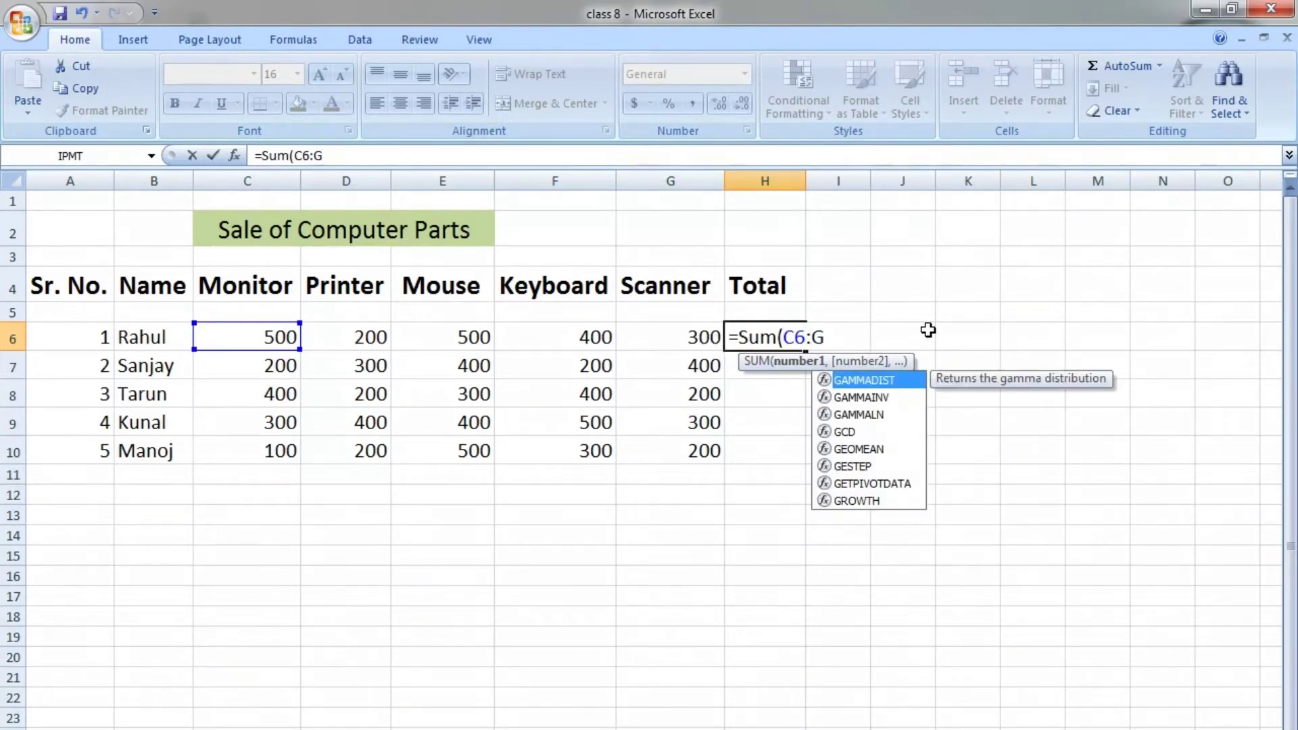
{"action": "type", "text": "6"}
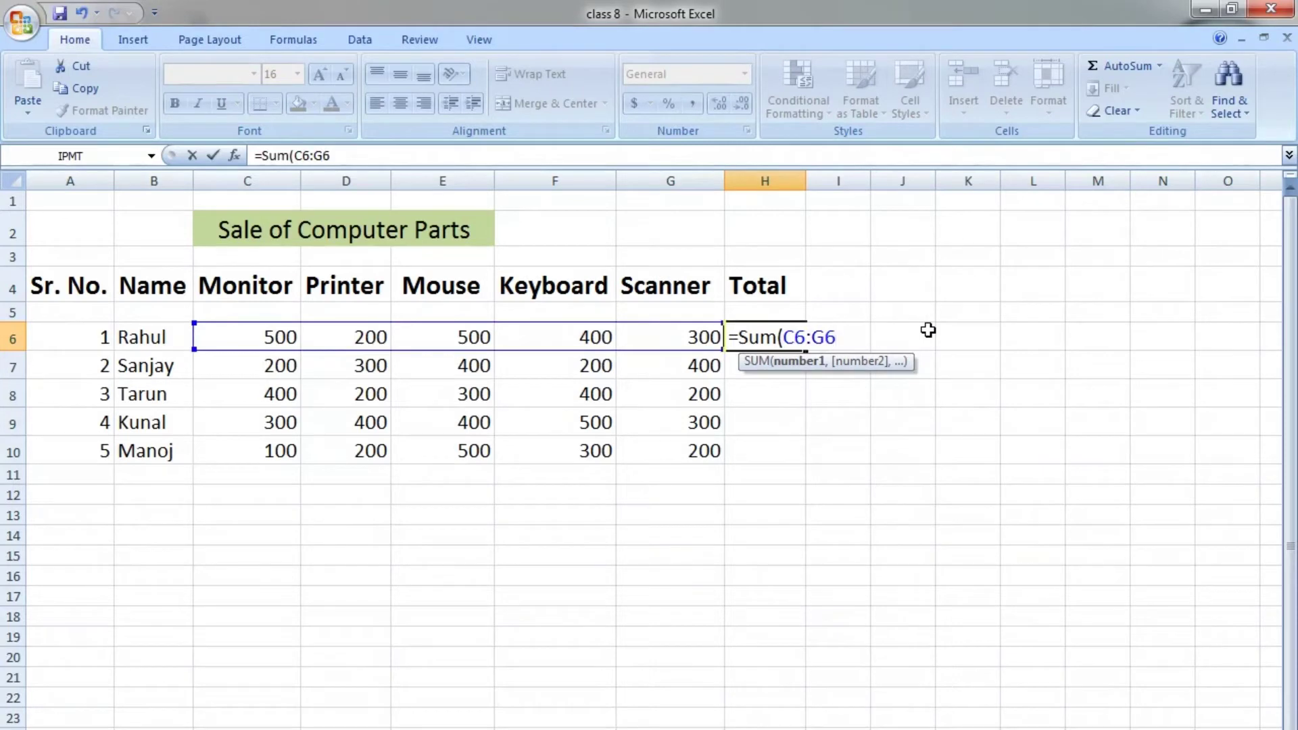
{"action": "type", "text": ")"}
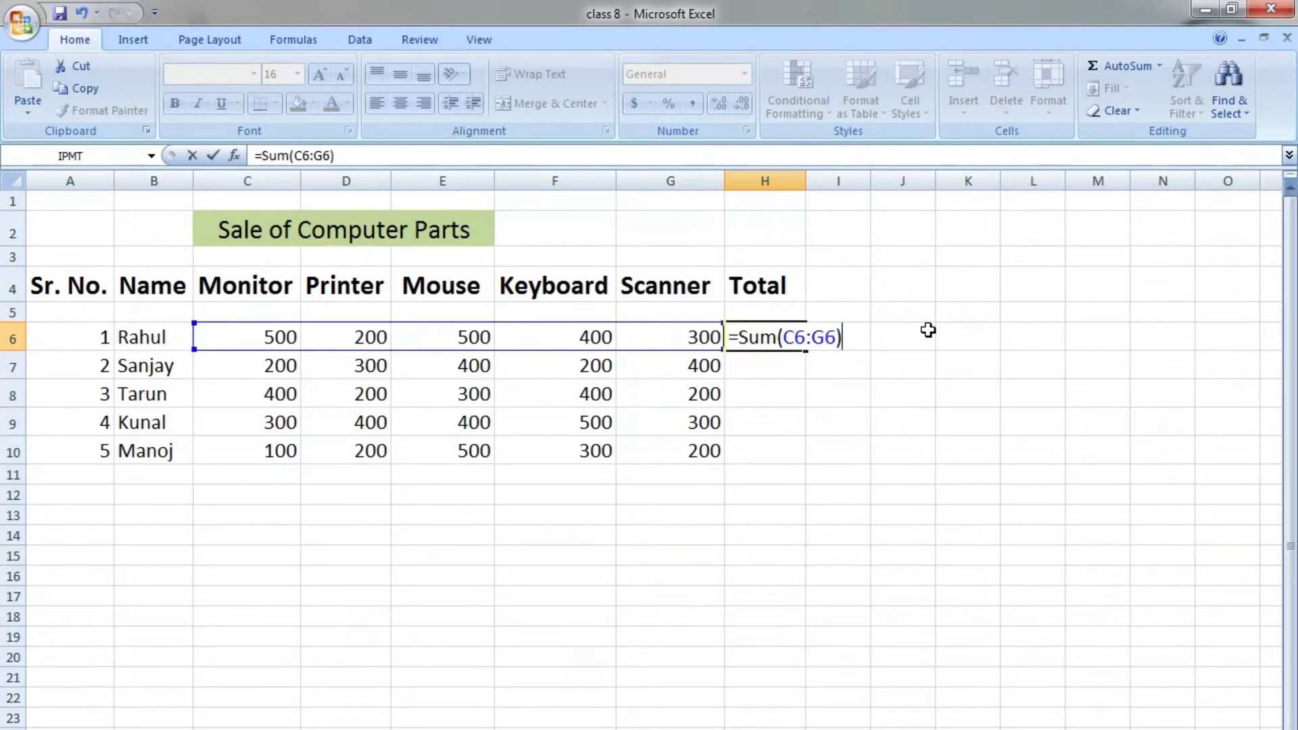
{"action": "key", "text": "Return"}
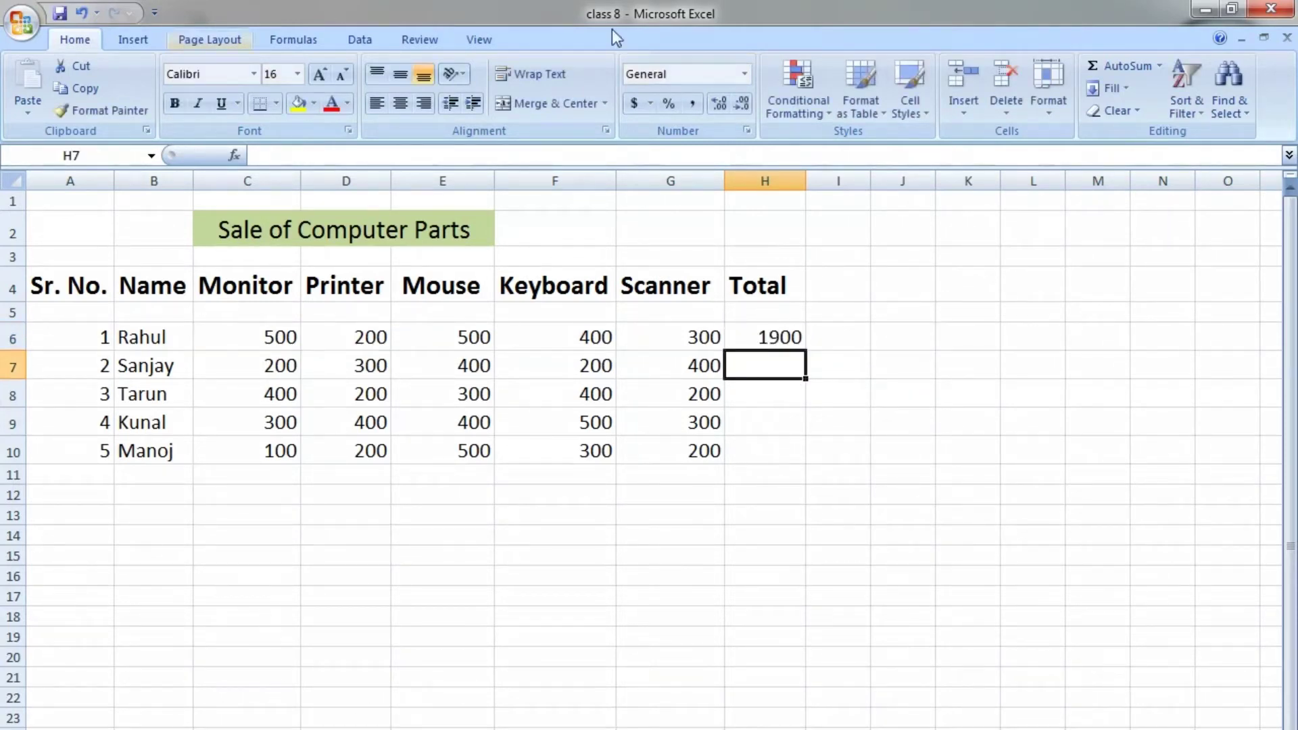
{"action": "left_click", "coordinate": [771, 338]}
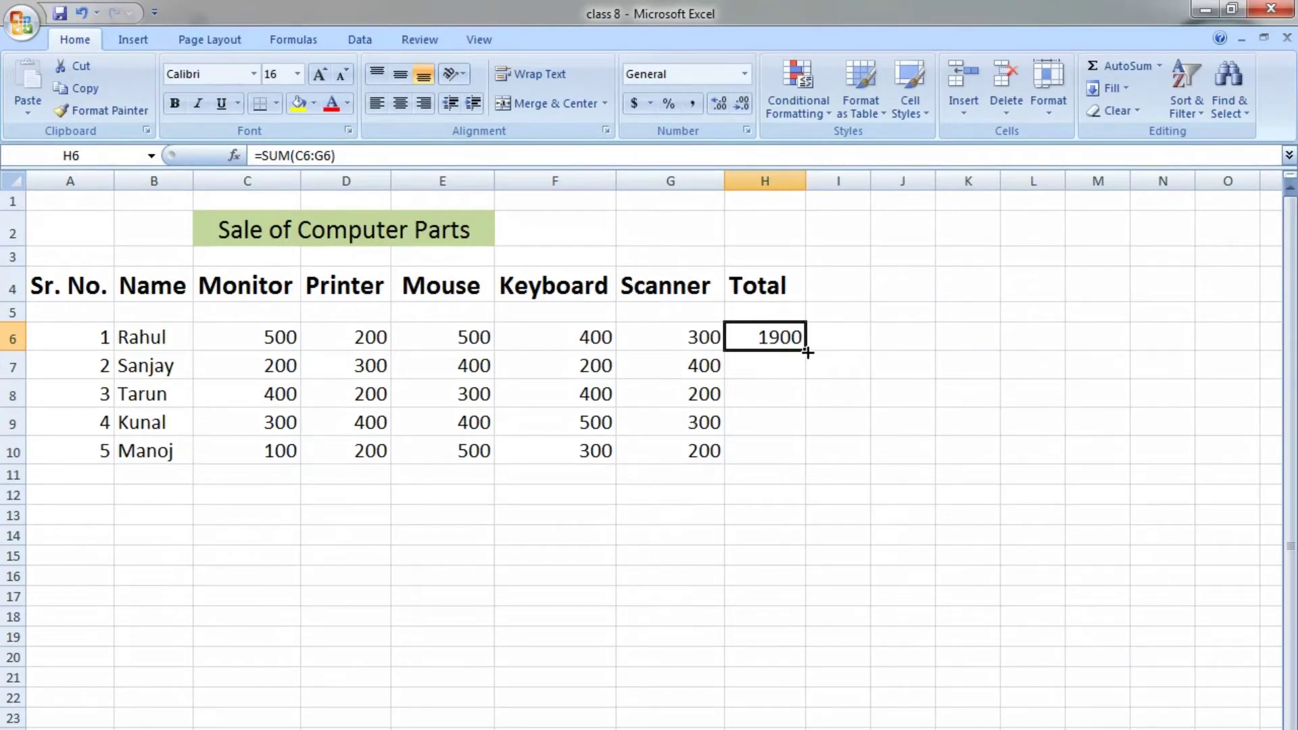
Fill H6's SUM formula down to H10, giving totals 1500, 1500, 1900 and 1300.
{"action": "left_click_drag", "start_coordinate": [808, 352], "coordinate": [799, 466]}
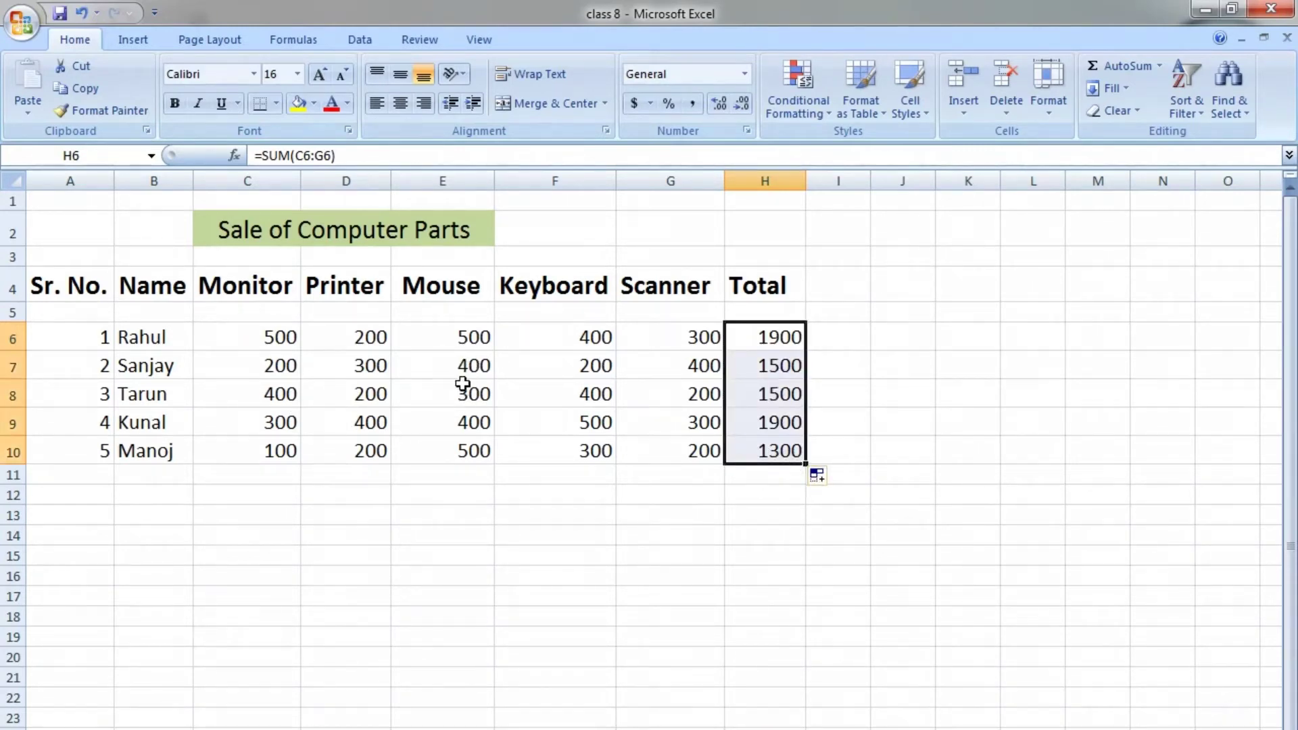
{"action": "left_click", "coordinate": [476, 399]}
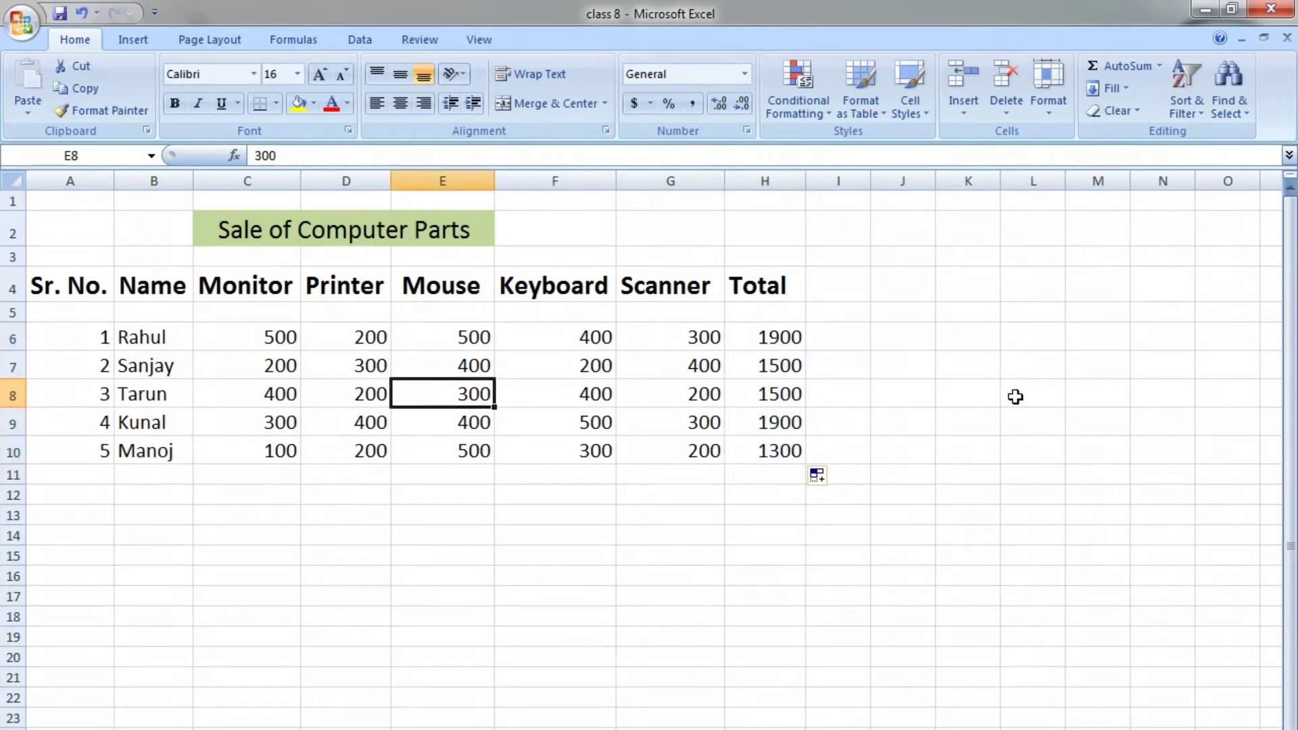
Change the Mouse value in E8 to 600, with an undo and redo of the edit.
{"action": "type", "text": "600"}
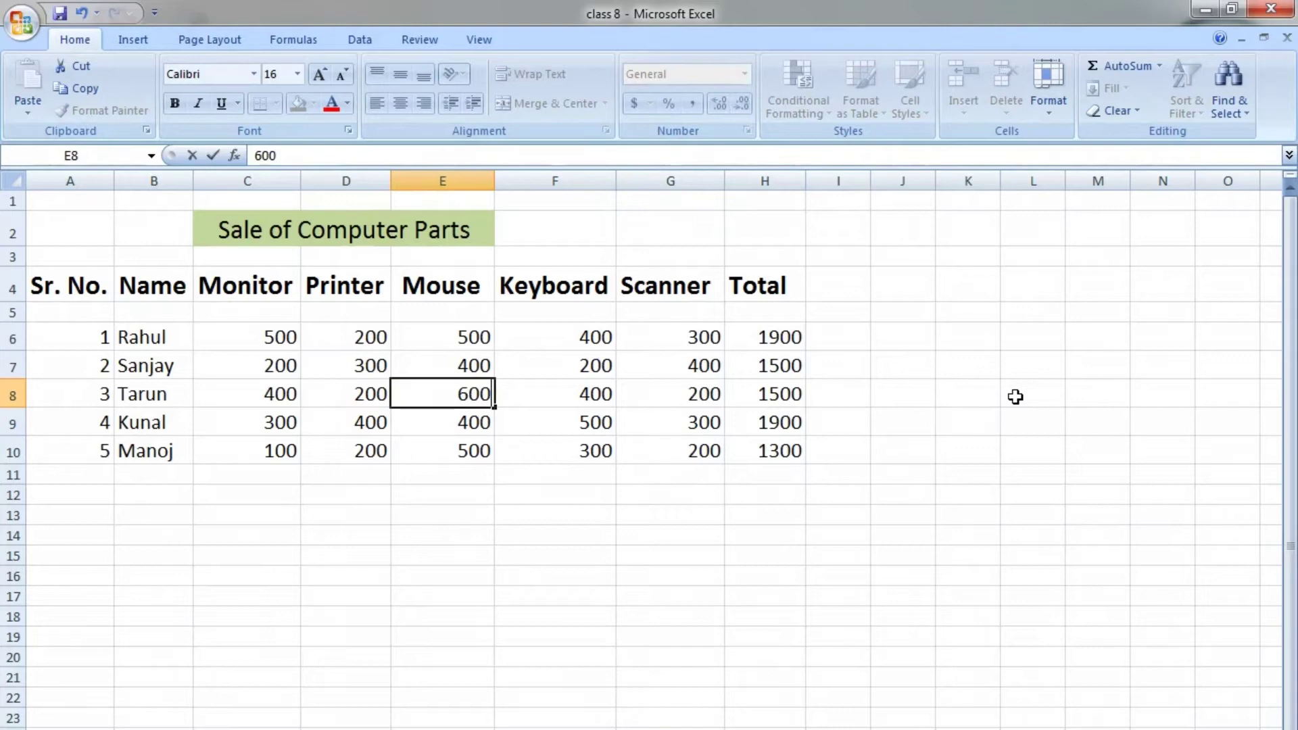
{"action": "key", "text": "Return"}
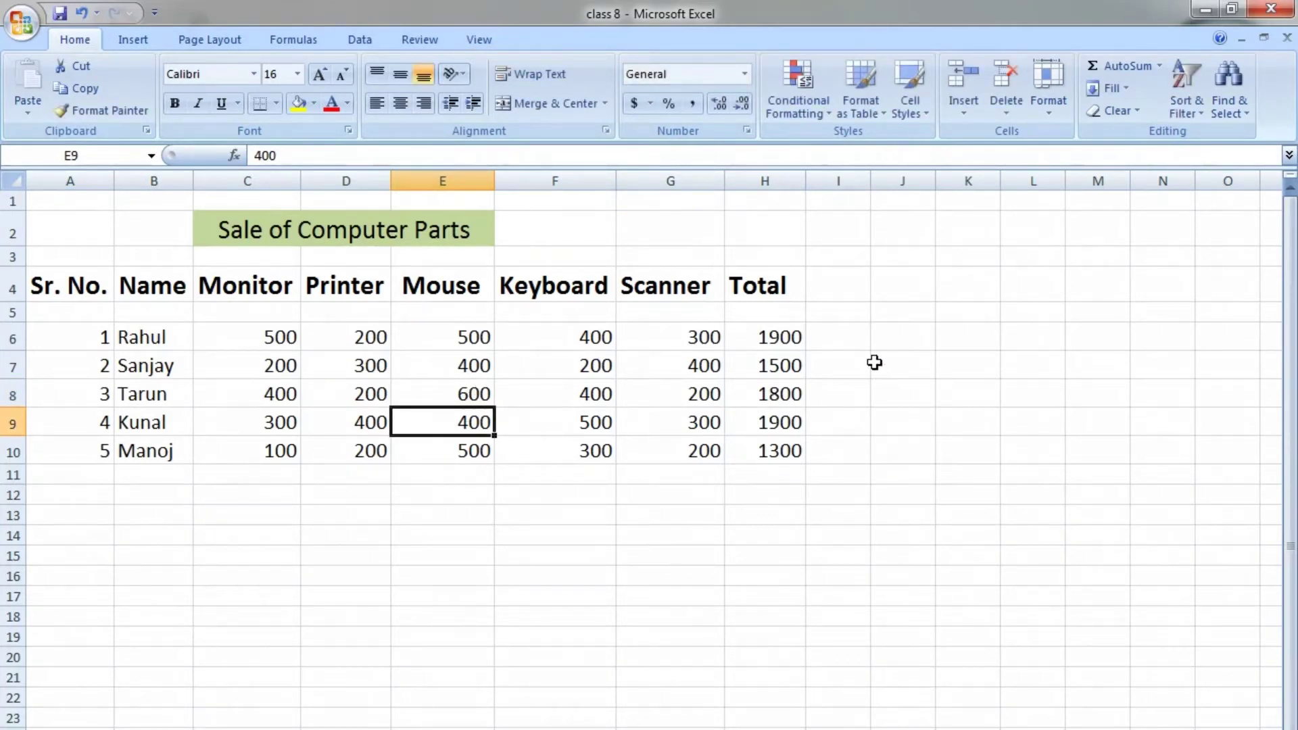
{"action": "key", "text": "ctrl+z"}
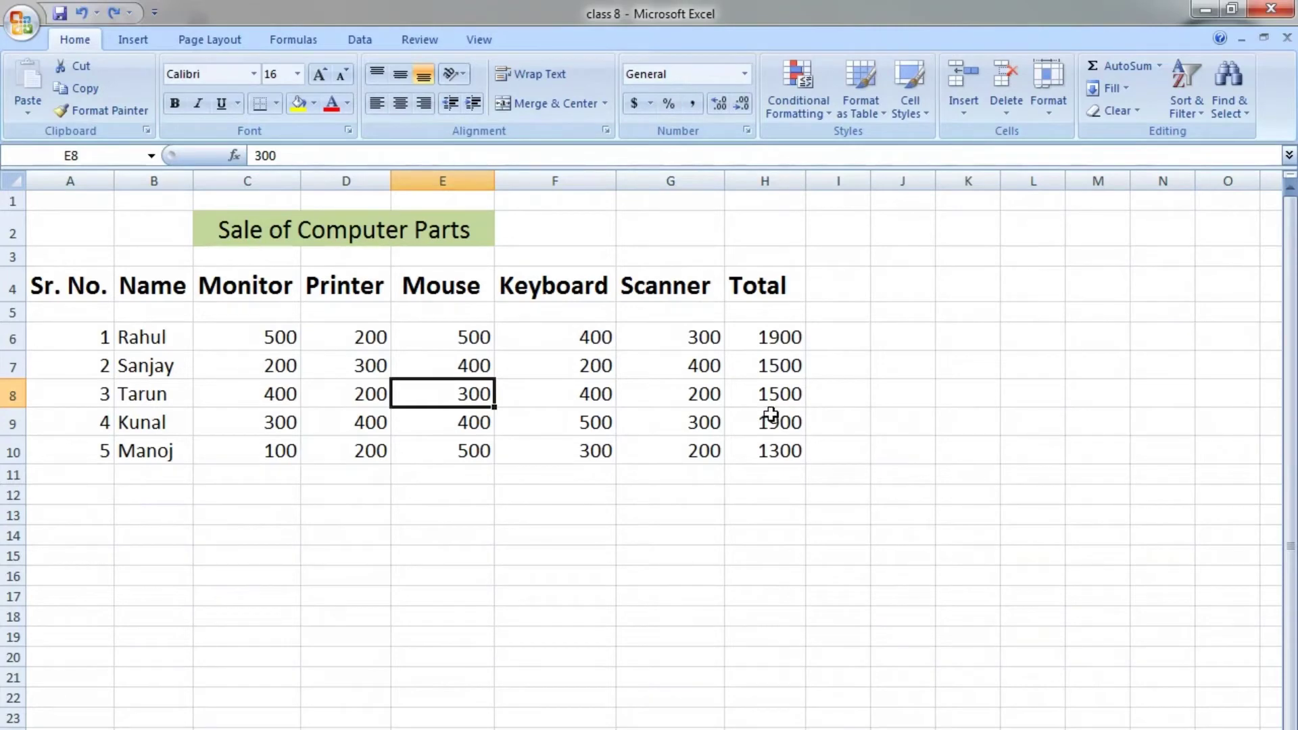
{"action": "key", "text": "ctrl+y"}
Change the Printer value in D6 to 400 so that row's total becomes 2100.
{"action": "left_click", "coordinate": [354, 335]}
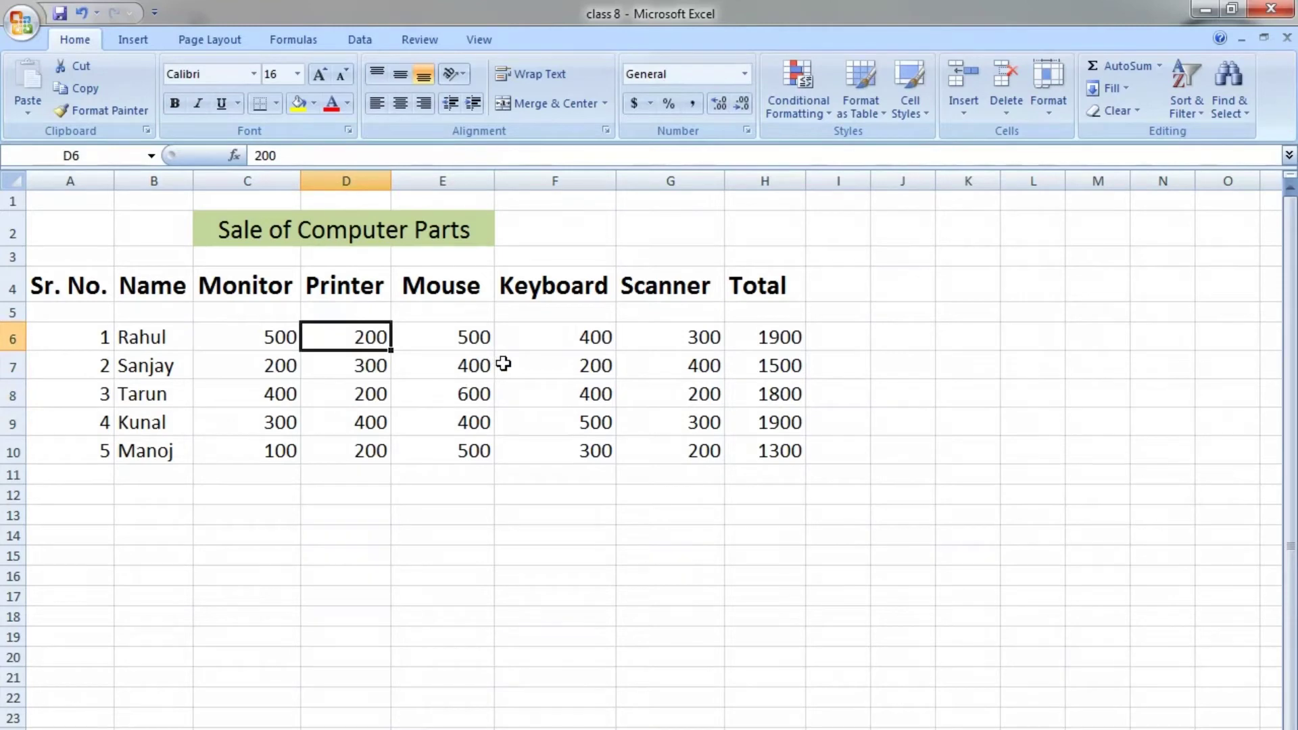
{"action": "type", "text": "400"}
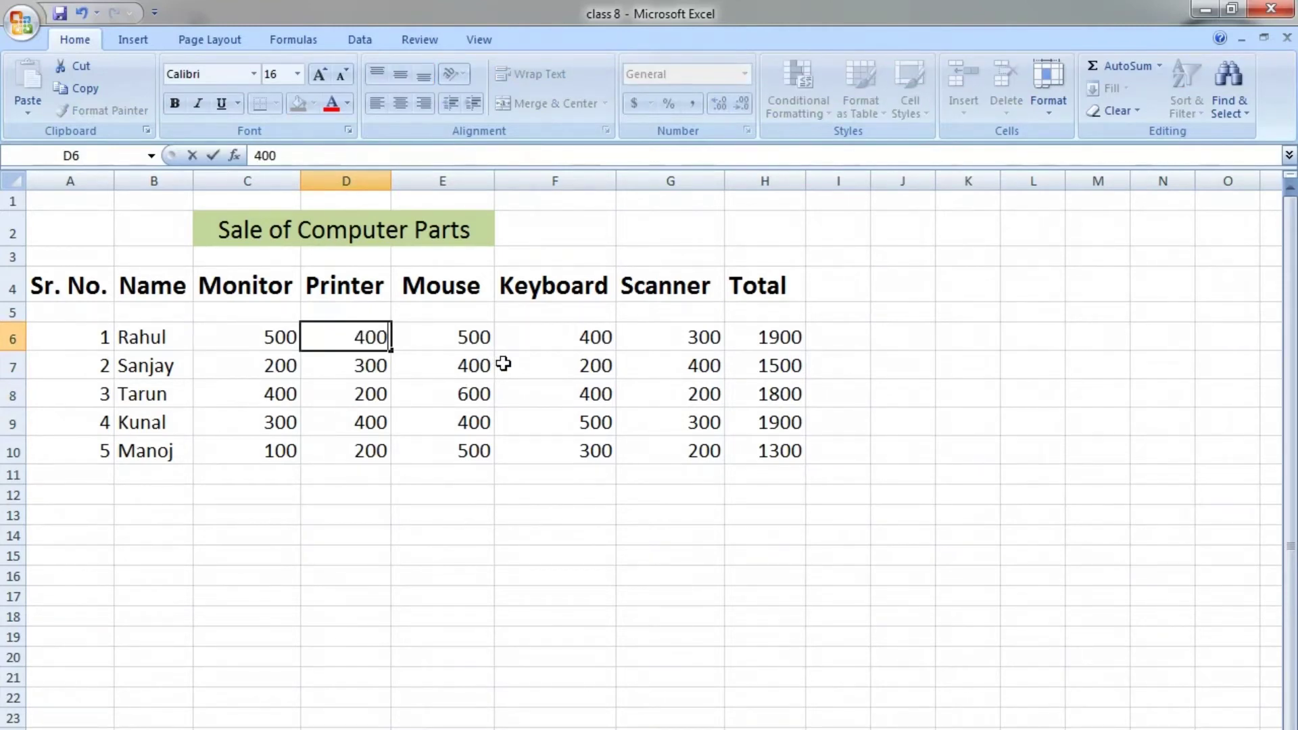
{"action": "key", "text": "Return"}
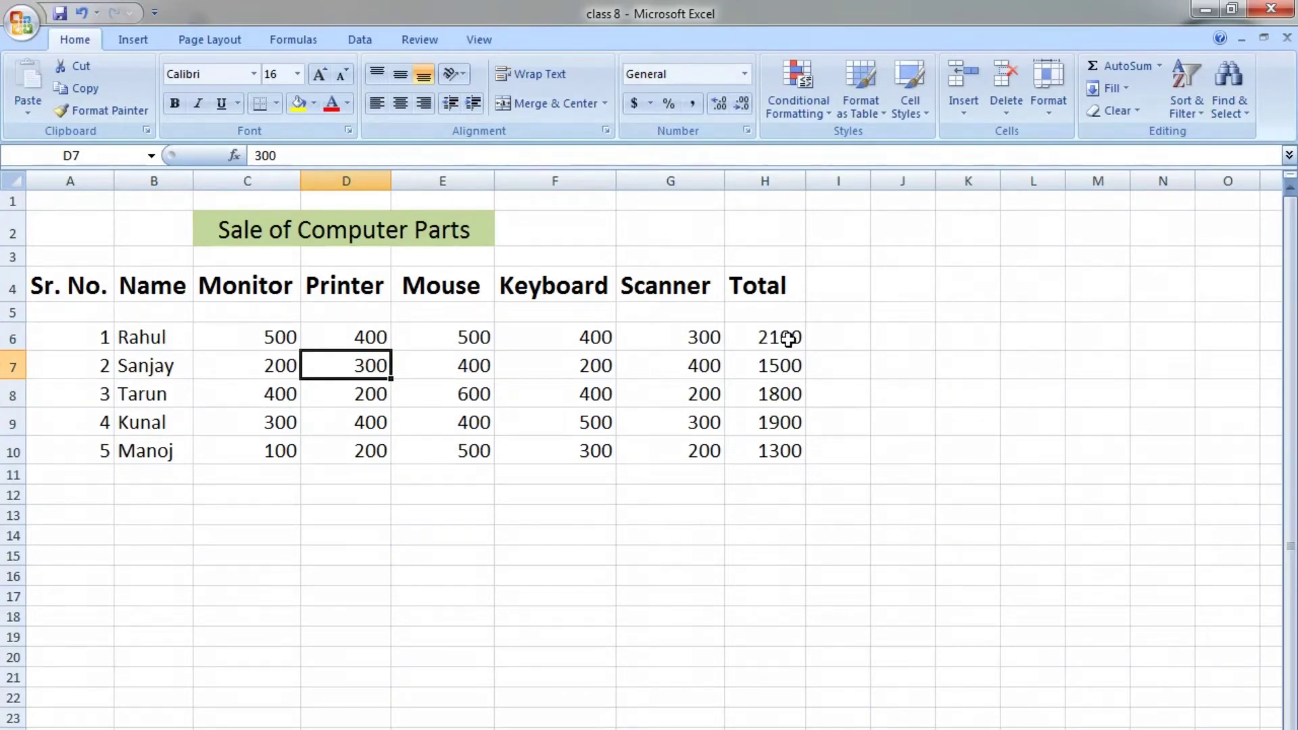
{"action": "left_click", "coordinate": [692, 496]}
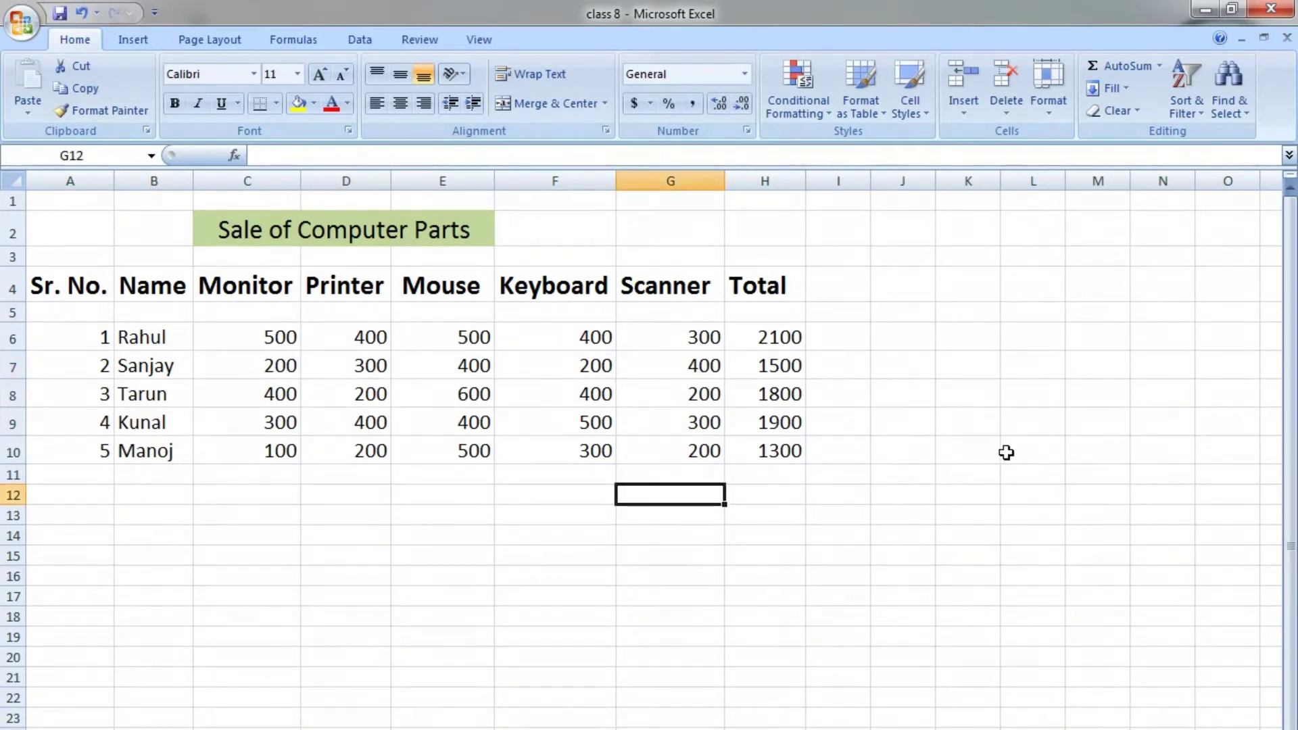
Type the labels Average, Max and Min into G12, G13 and G14.
{"action": "type", "text": "Av"}
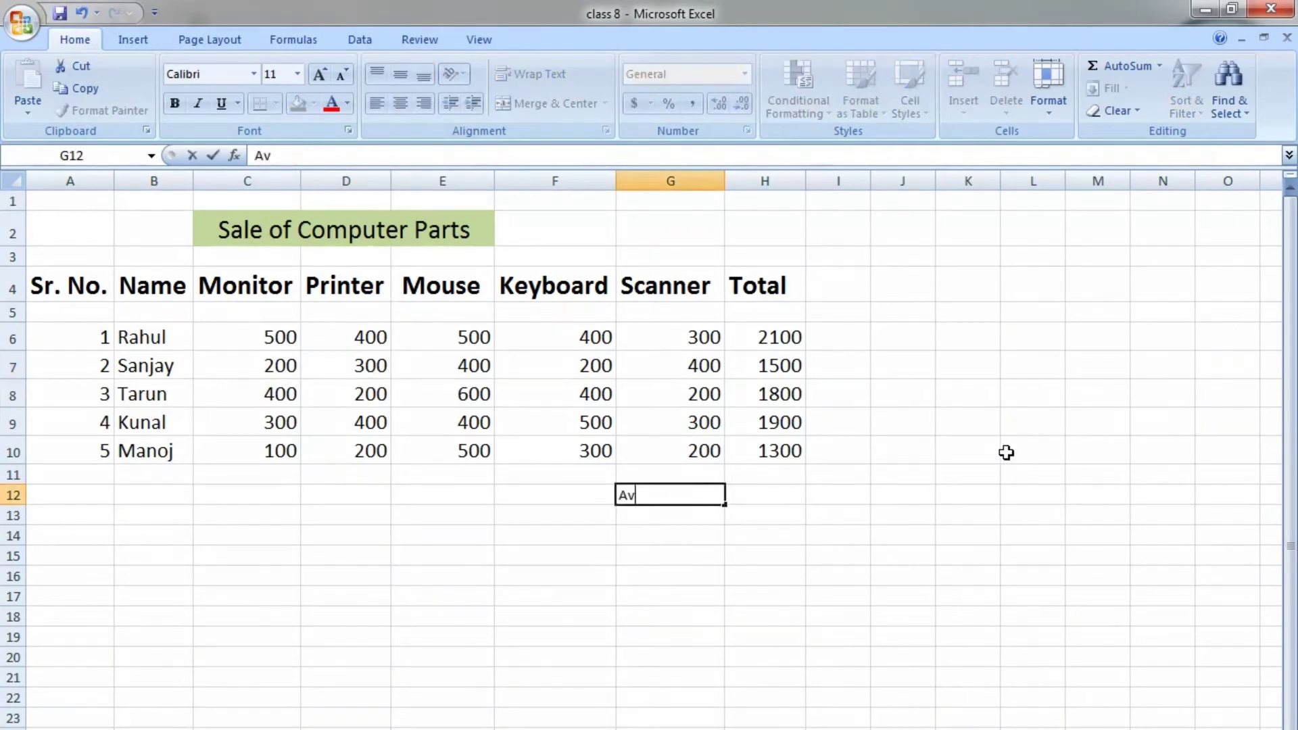
{"action": "type", "text": "erage"}
{"action": "key", "text": "Return"}
{"action": "type", "text": "Max"}
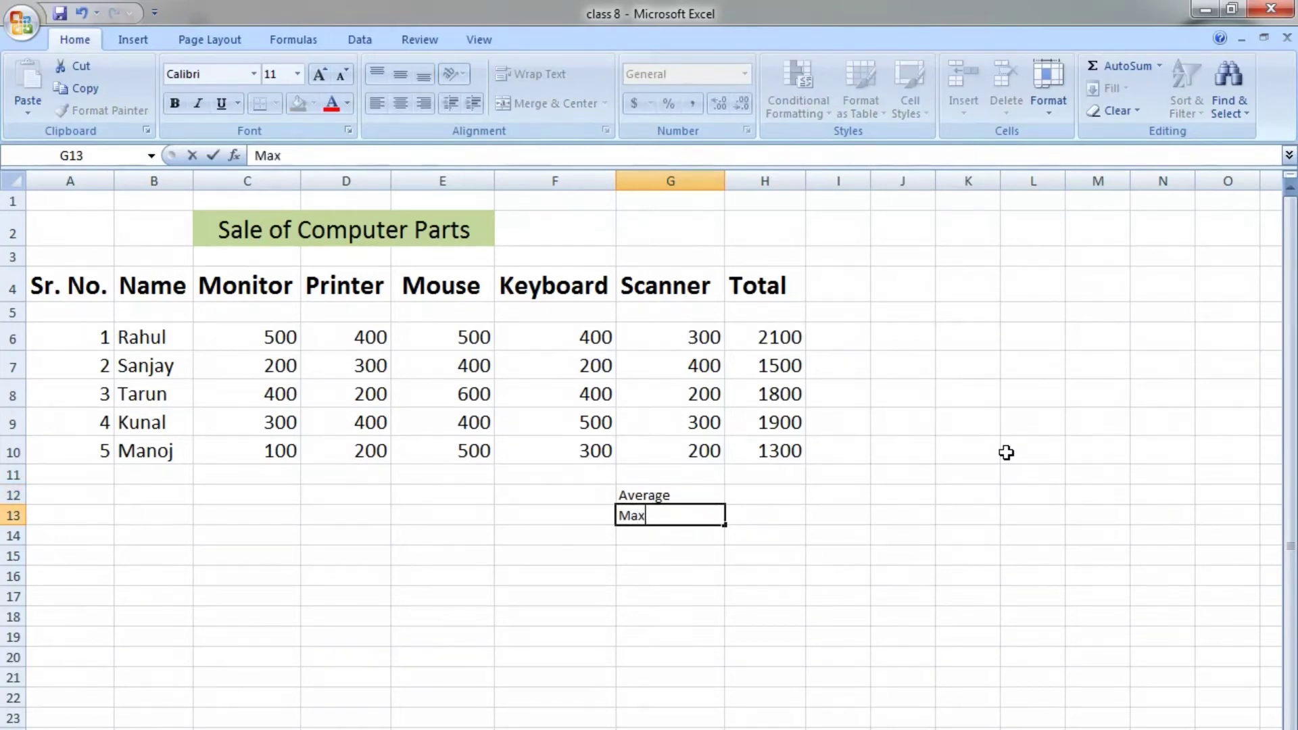
{"action": "key", "text": "Return"}
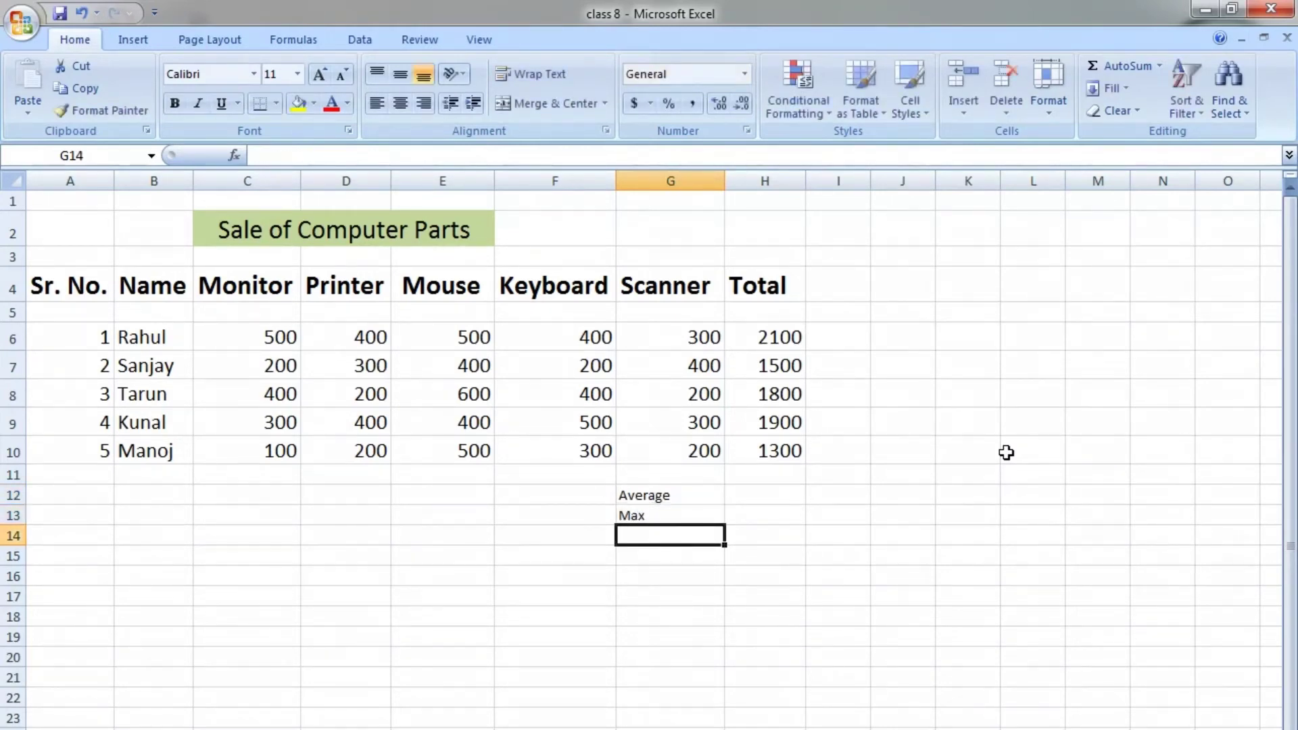
{"action": "type", "text": "Min"}
{"action": "key", "text": "Tab"}
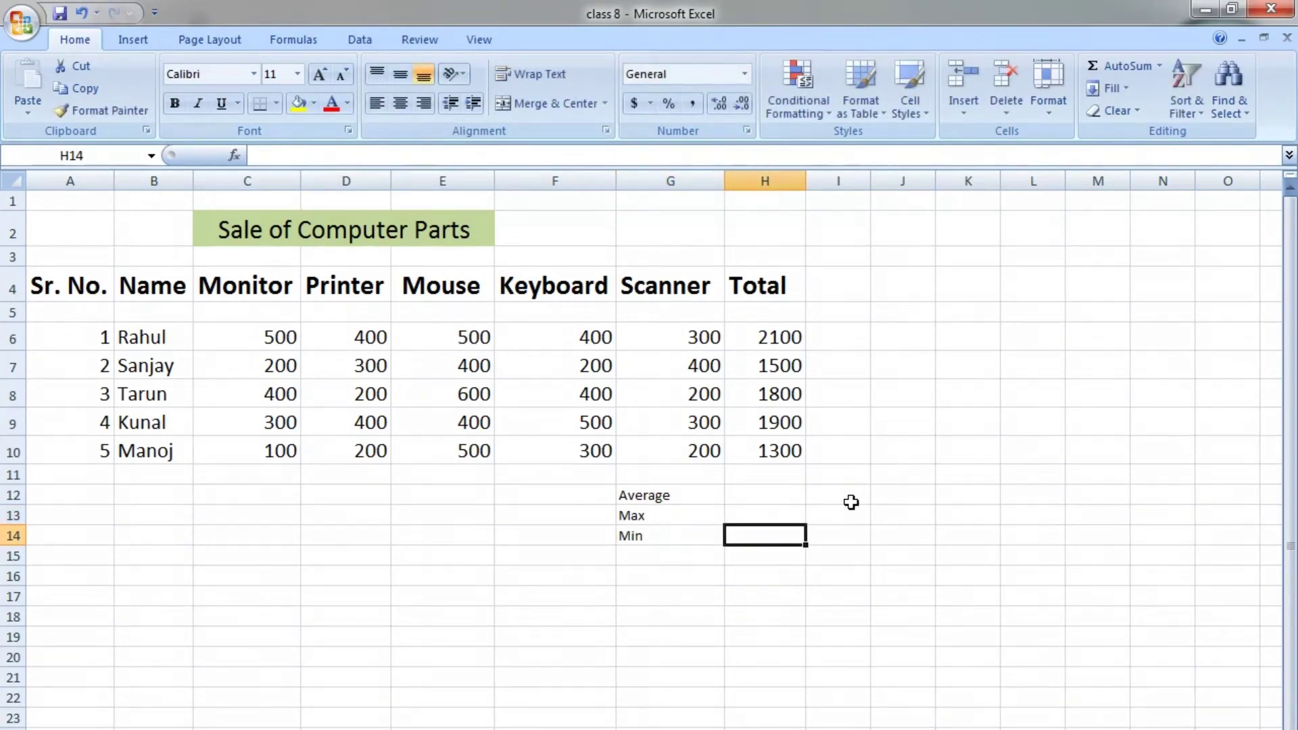
Enter =Average(H6:H10) in H12, showing 1720.
{"action": "left_click", "coordinate": [774, 496]}
{"action": "type", "text": "="}
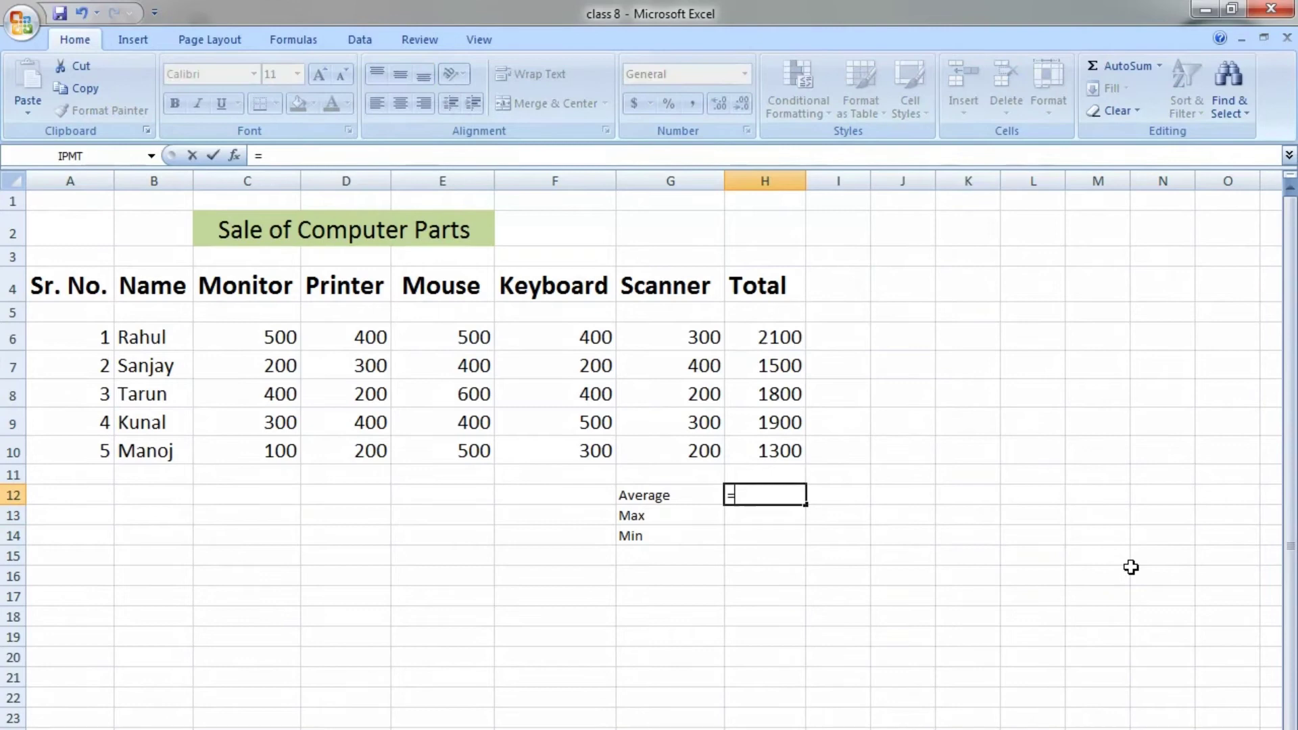
{"action": "type", "text": "Ave"}
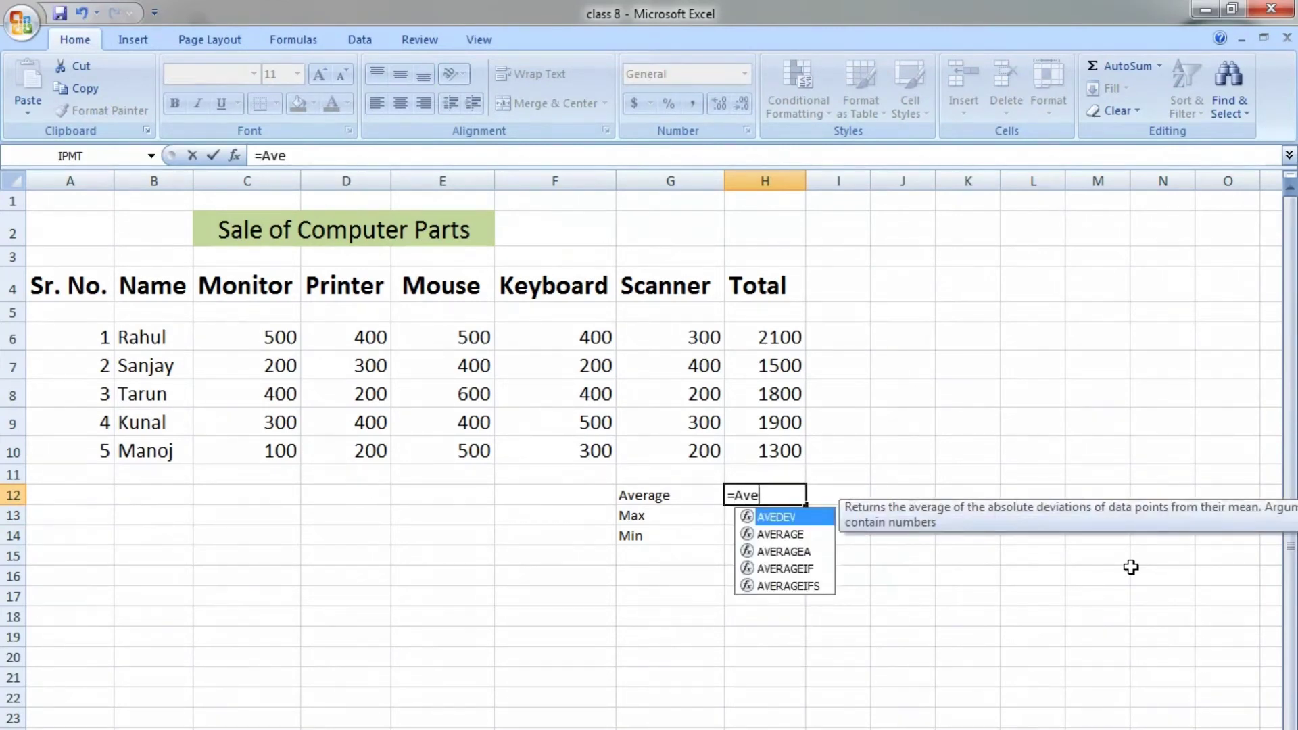
{"action": "type", "text": "rag"}
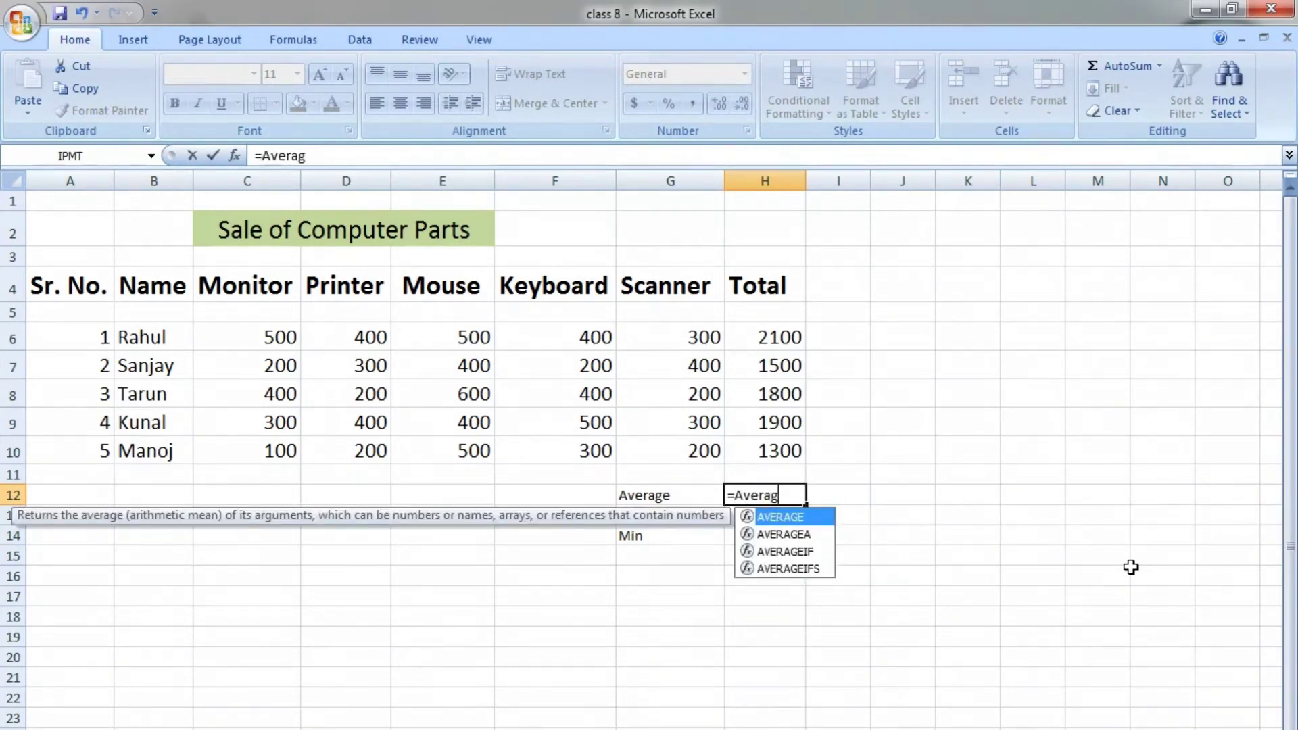
{"action": "type", "text": "e("}
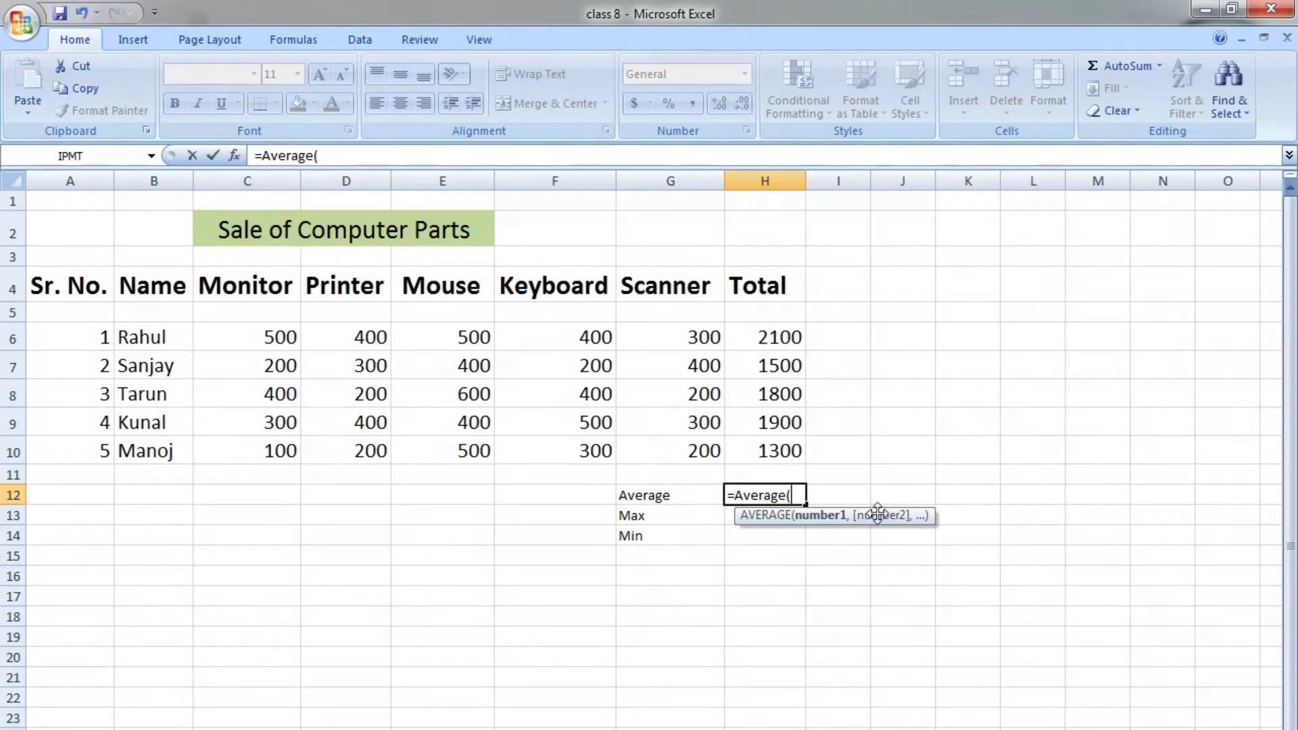
{"action": "type", "text": "h6:"}
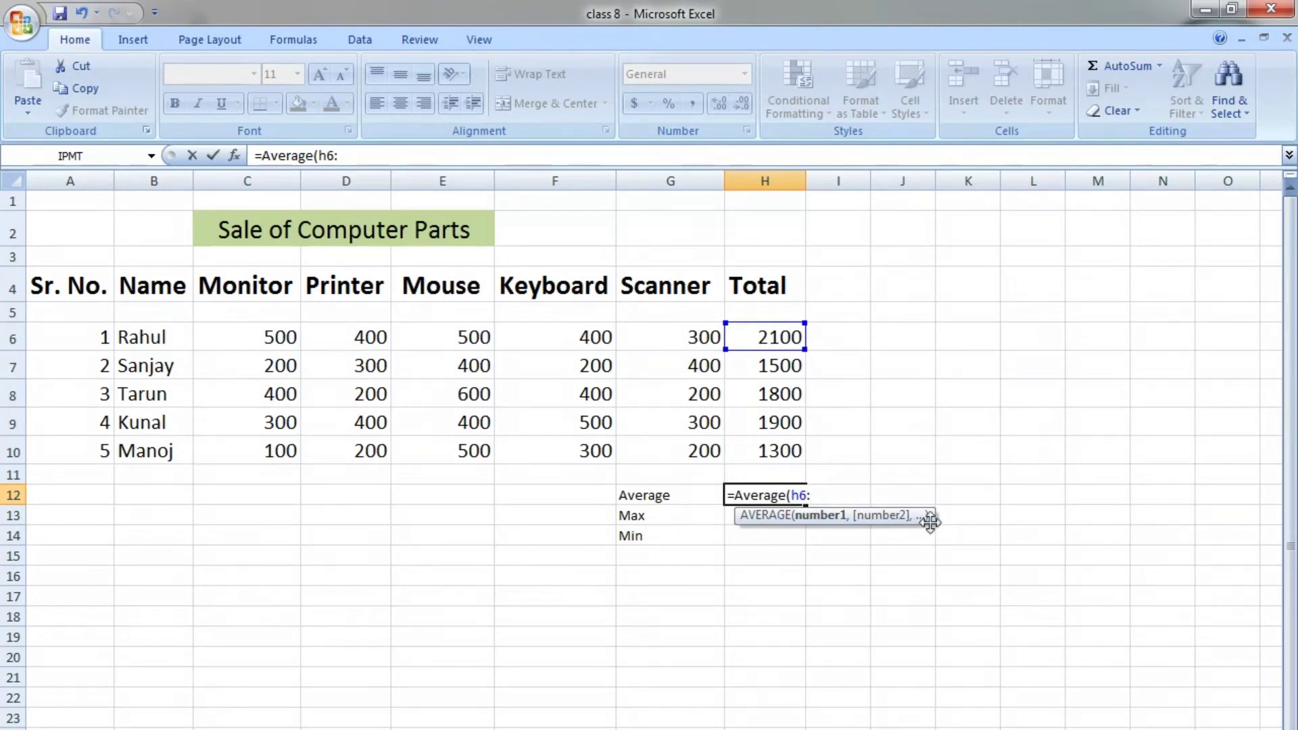
{"action": "type", "text": "H"}
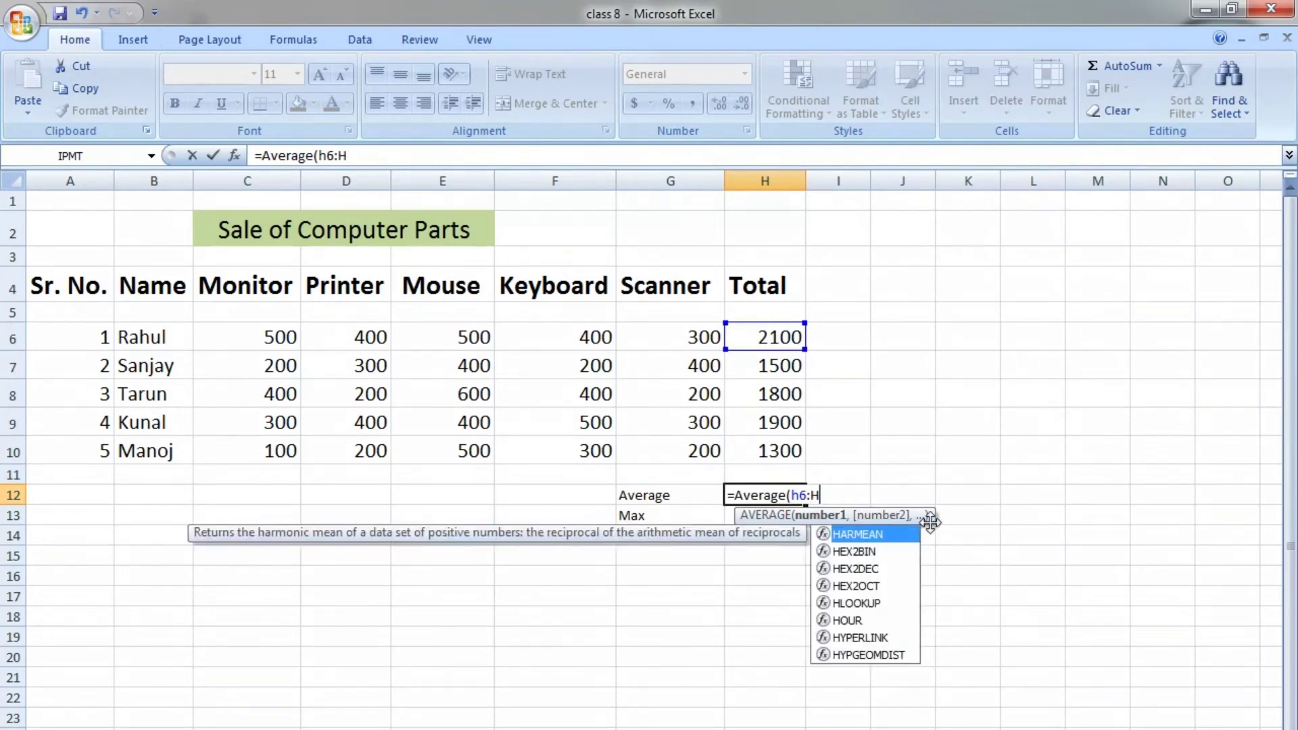
{"action": "type", "text": "10"}
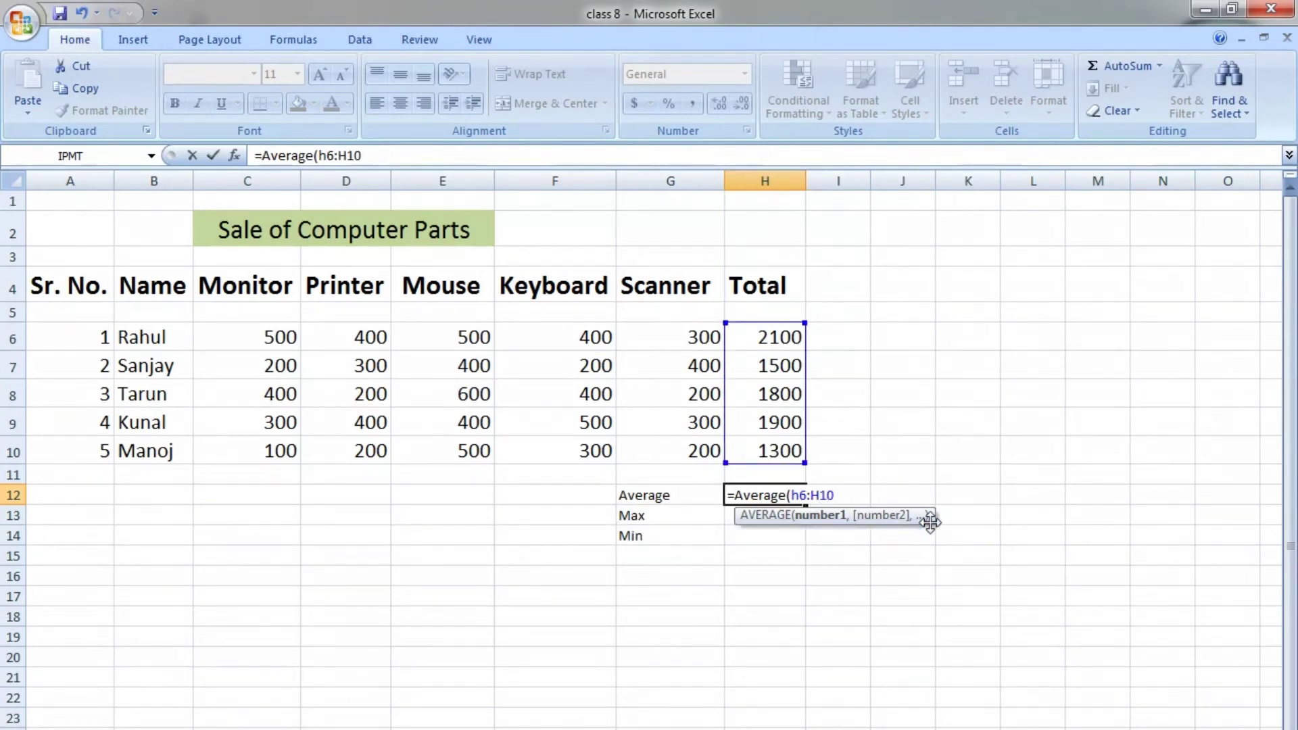
{"action": "type", "text": ")"}
{"action": "key", "text": "Return"}
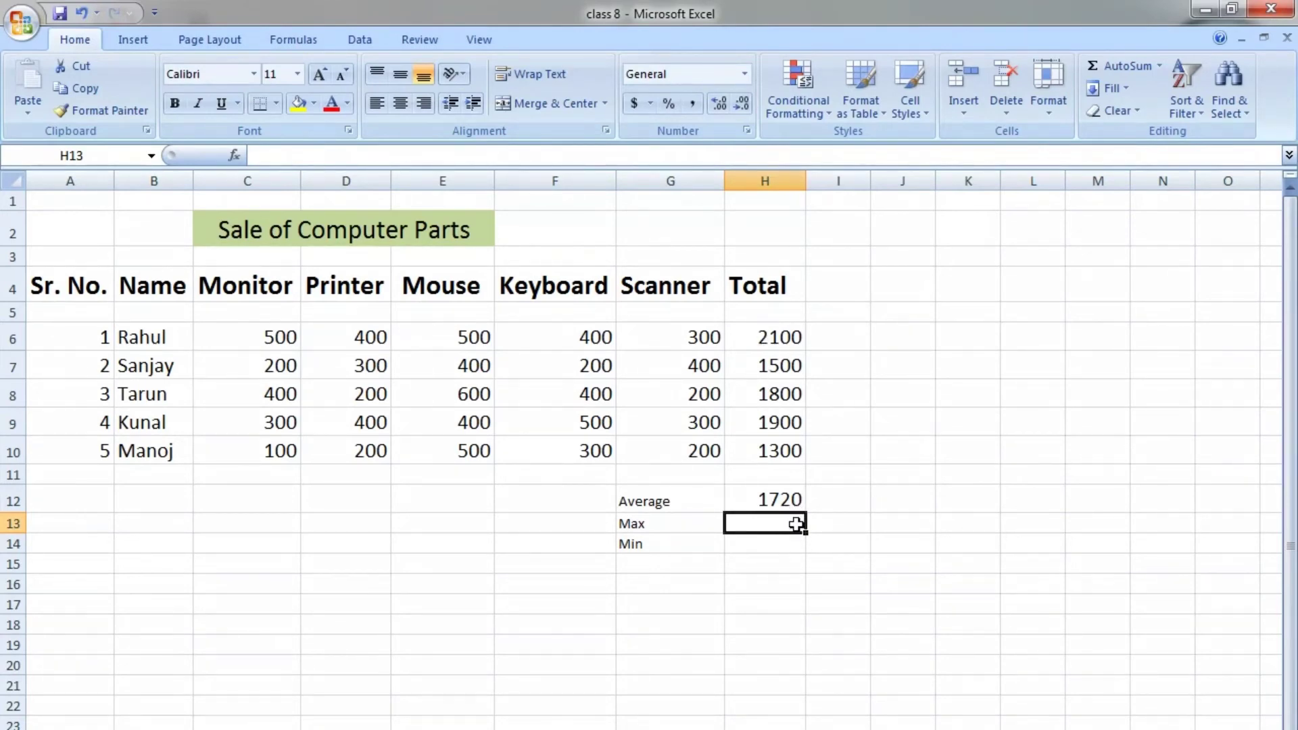
Enter =Max(H6:H10) in H13 and accept Excel's correction, showing 2100.
{"action": "type", "text": "="}
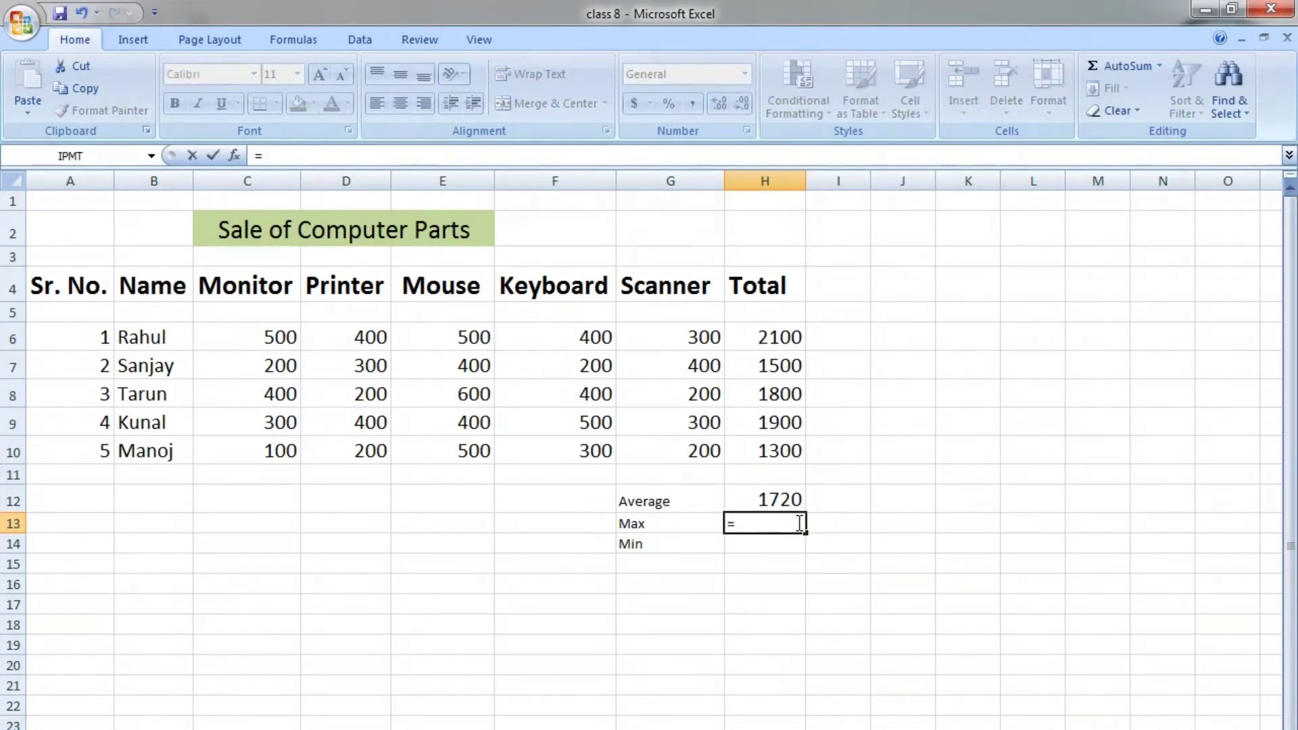
{"action": "type", "text": "Max "}
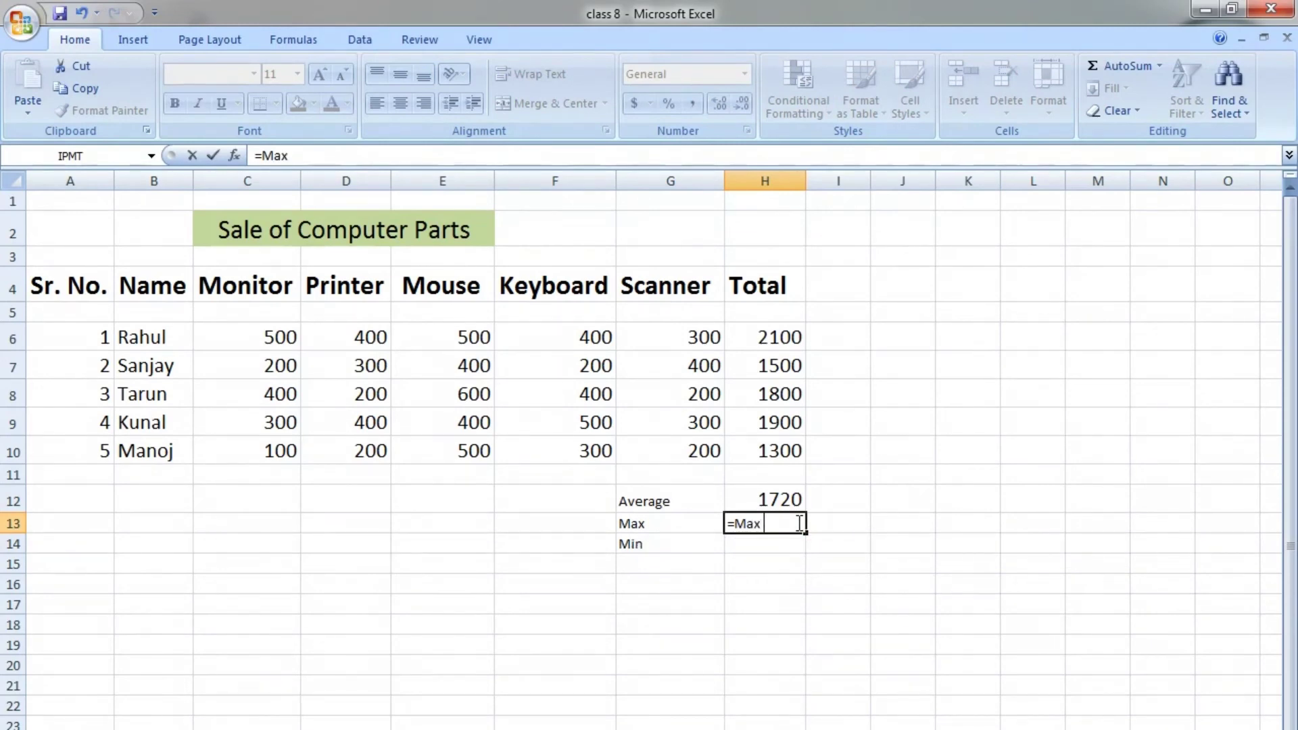
{"action": "type", "text": "(H"}
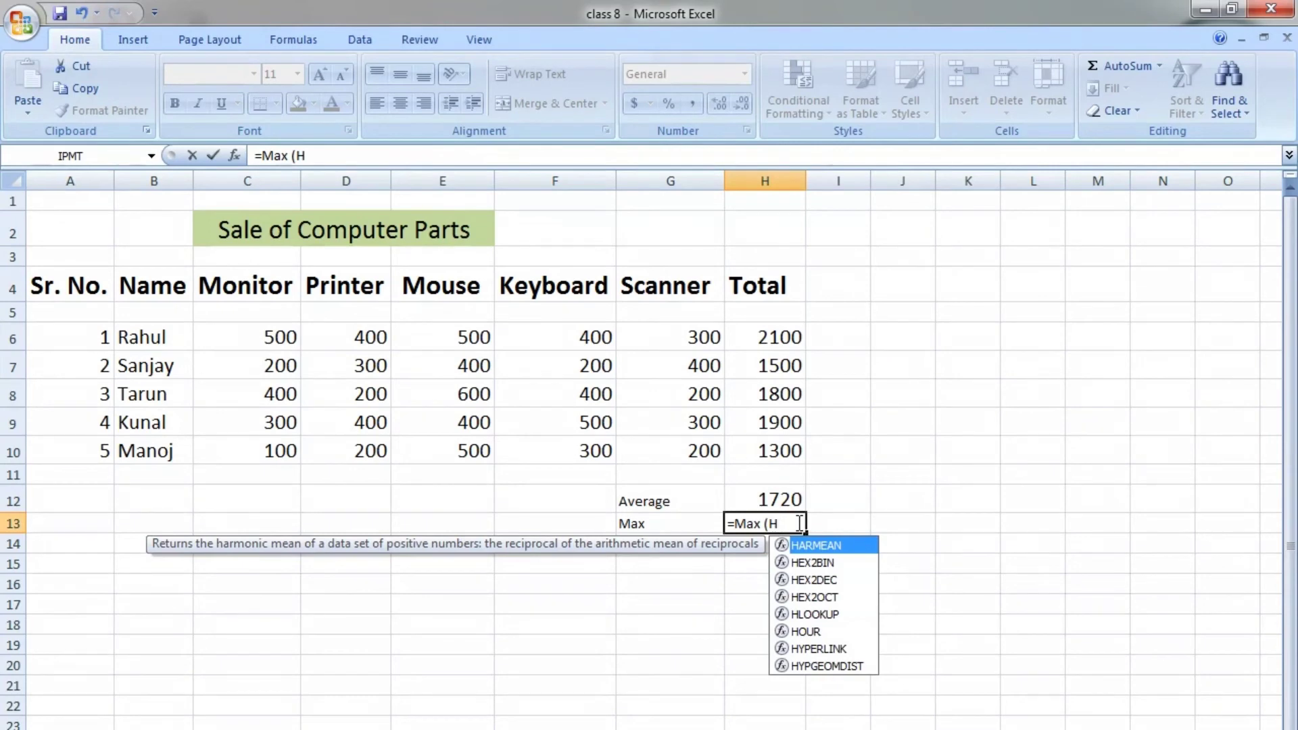
{"action": "type", "text": "6:"}
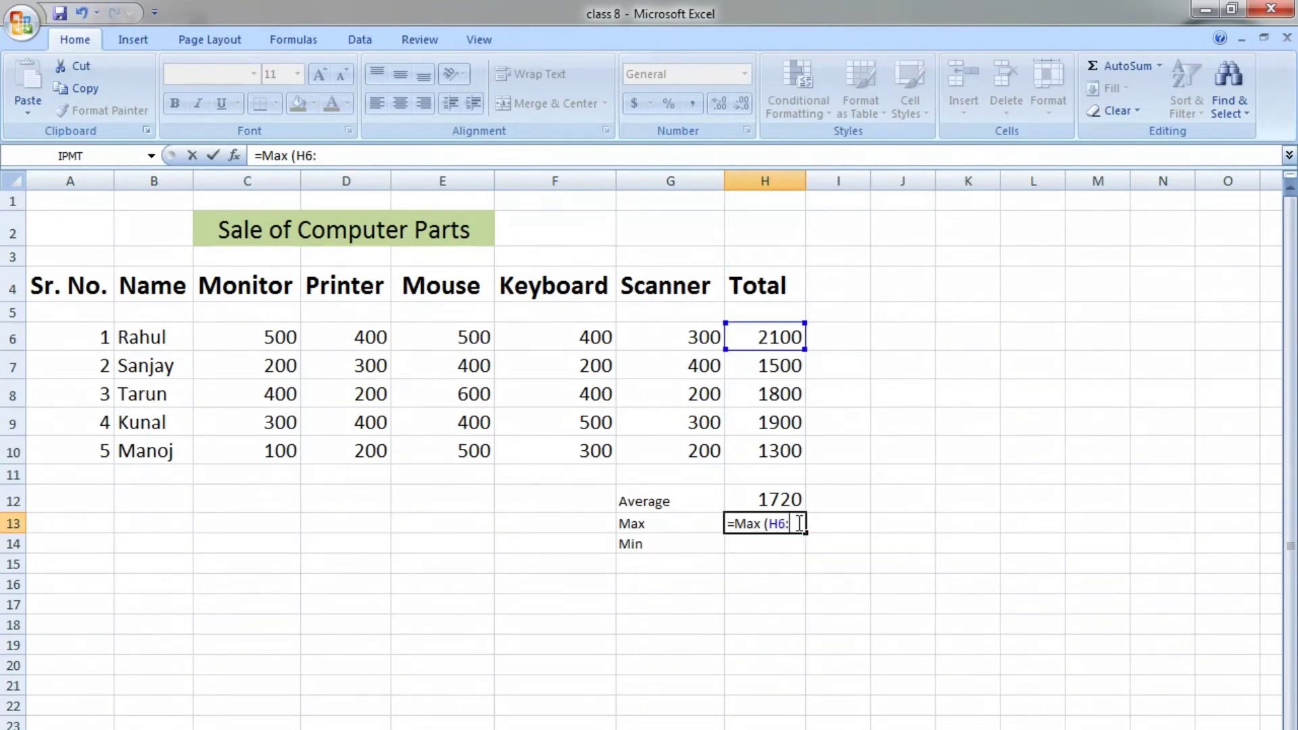
{"action": "type", "text": "H"}
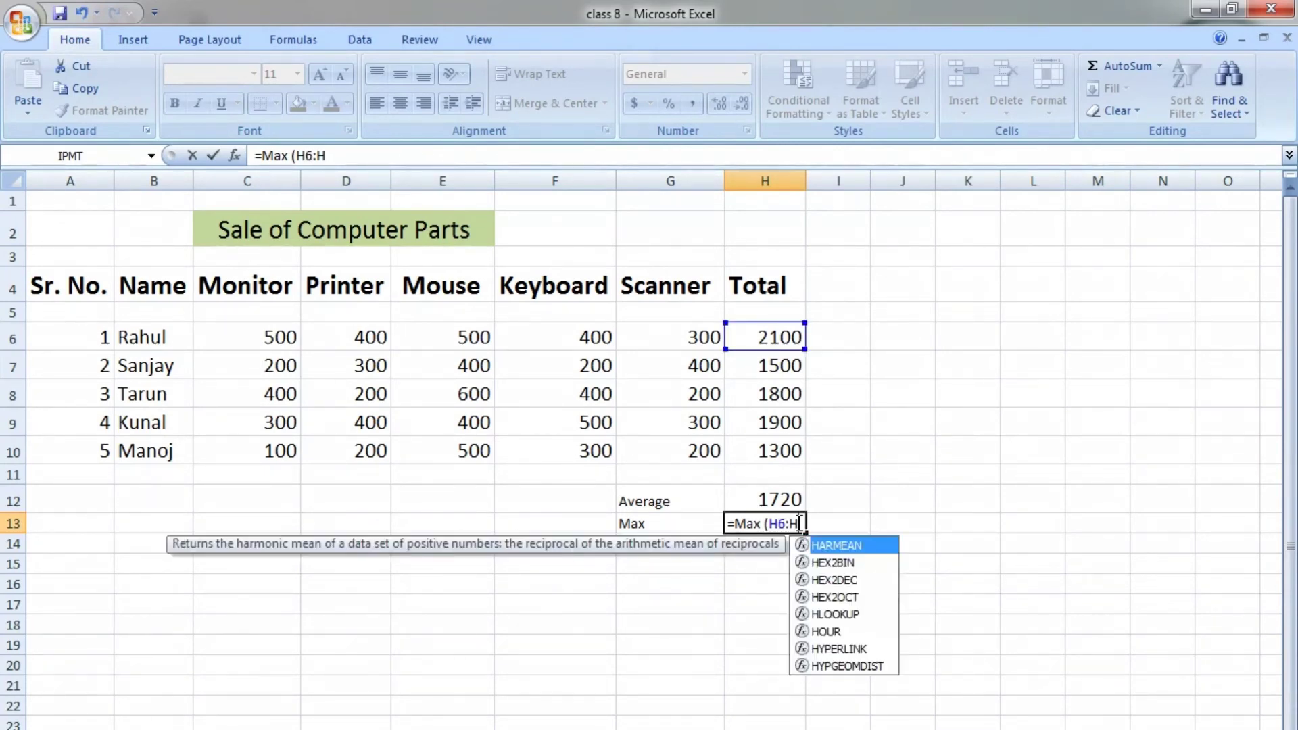
{"action": "type", "text": "10"}
{"action": "key", "text": "Return"}
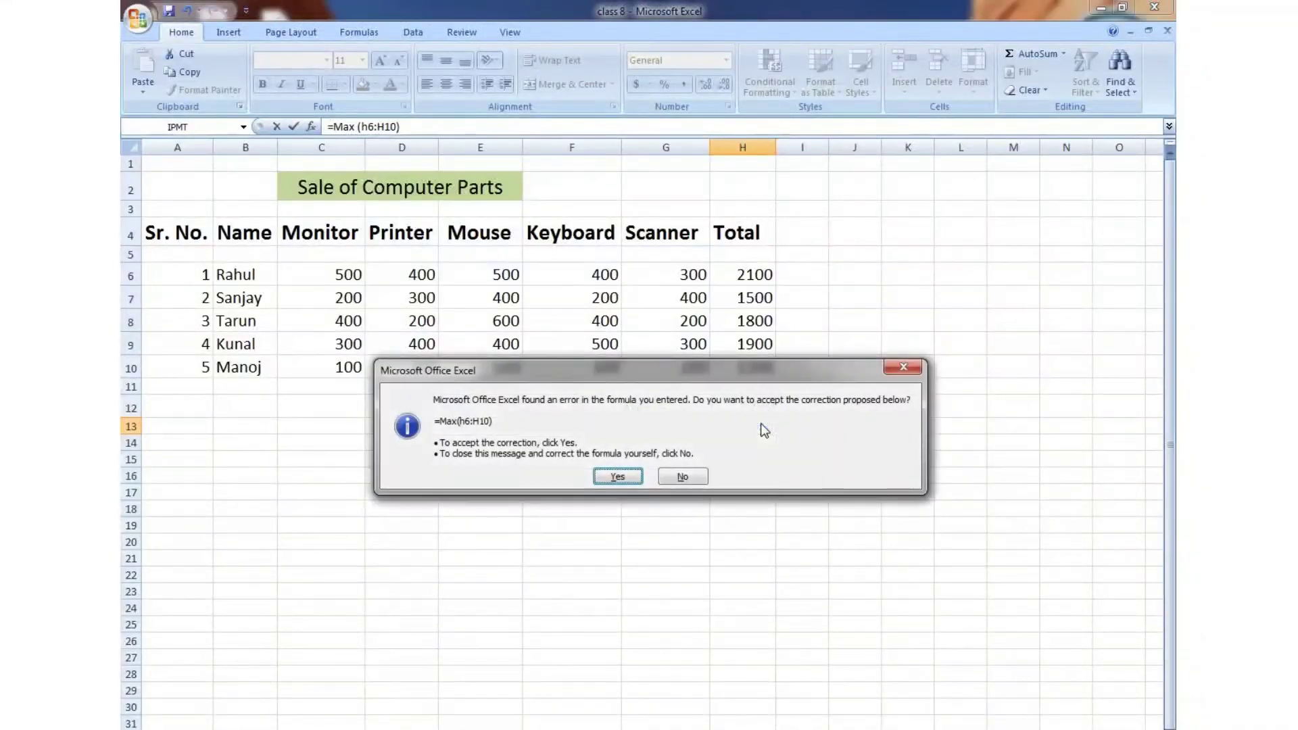
{"action": "left_click", "coordinate": [617, 477]}
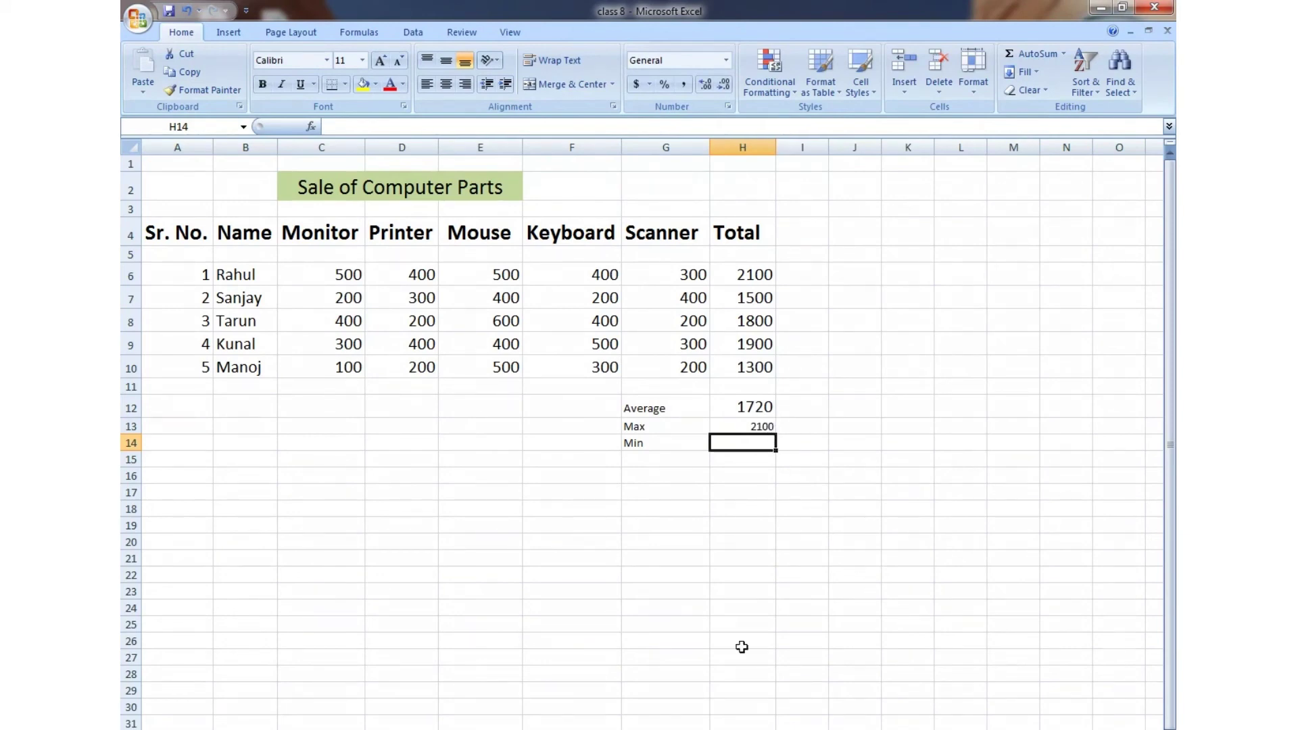
Set the Max result in H13 to font size 16.
{"action": "left_click", "coordinate": [756, 427]}
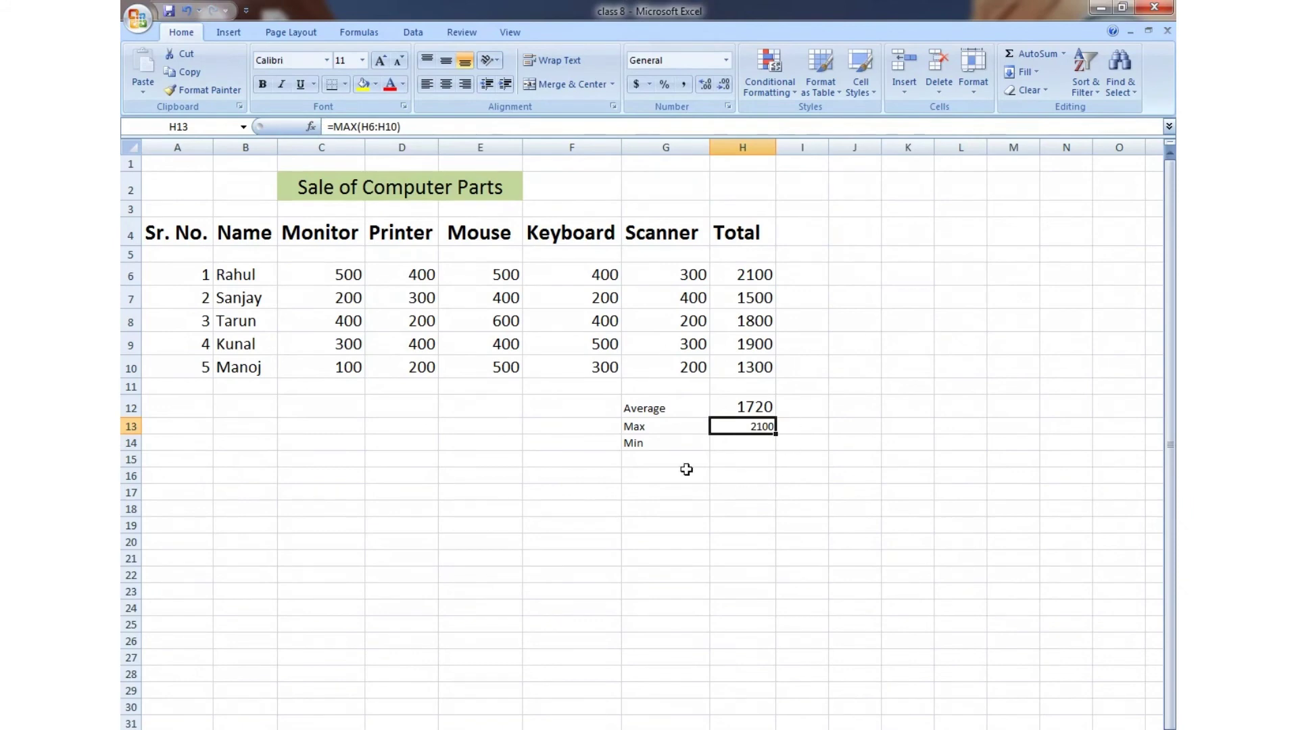
{"action": "left_click", "coordinate": [362, 63]}
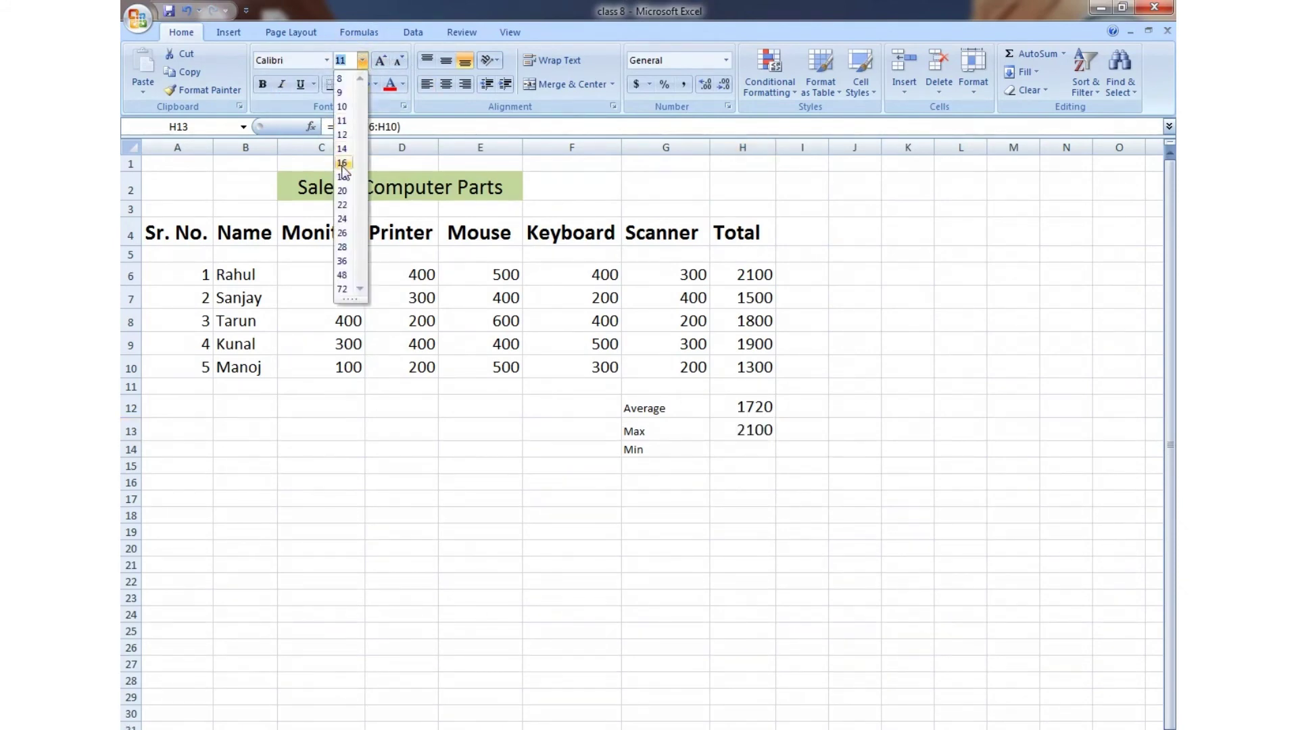
{"action": "left_click", "coordinate": [342, 164]}
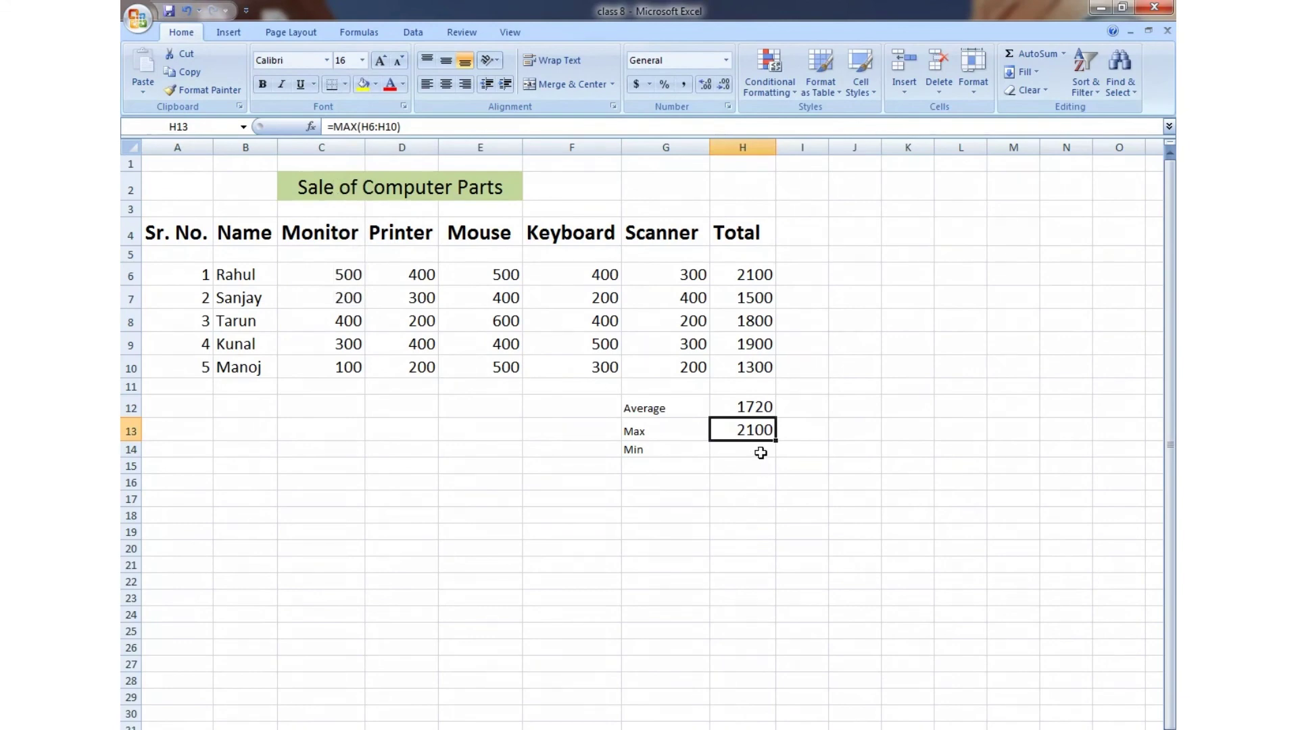
{"action": "left_click", "coordinate": [761, 453]}
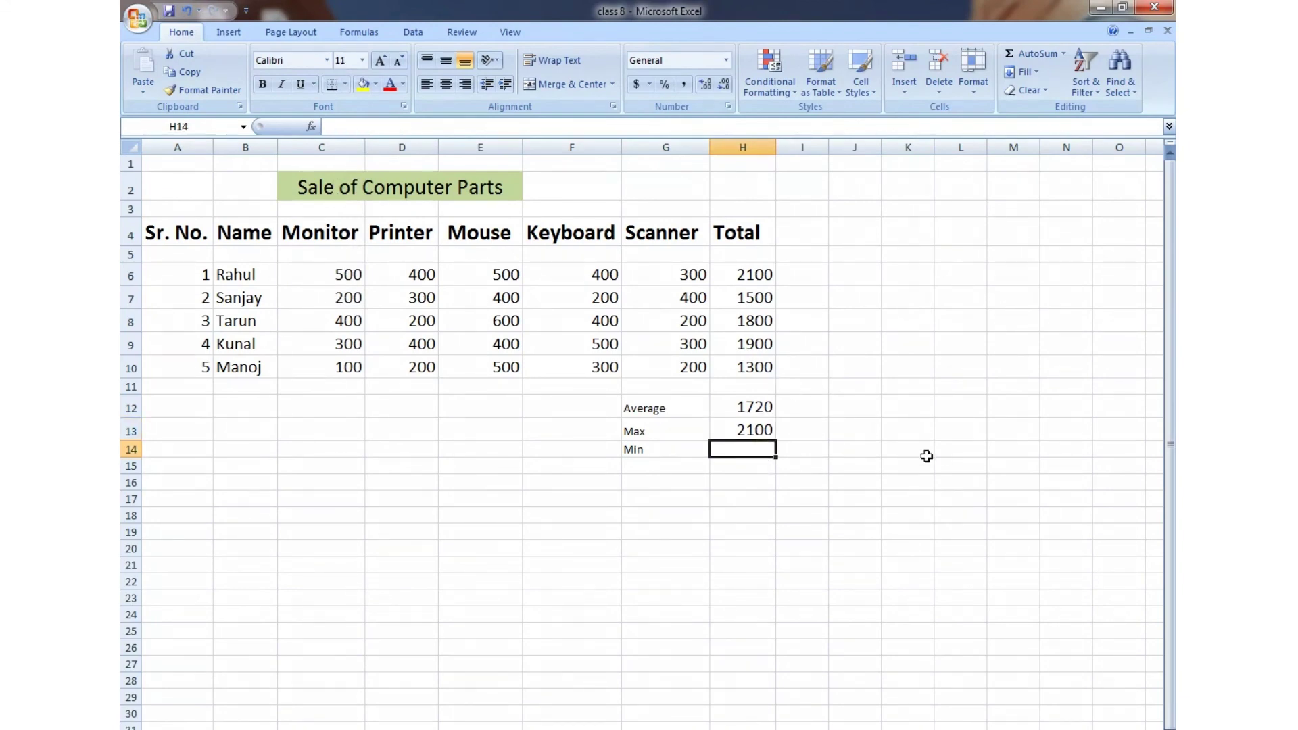
Enter =Min(H6:H10) in H14 and accept Excel's correction, showing 1300.
{"action": "type", "text": "=Min "}
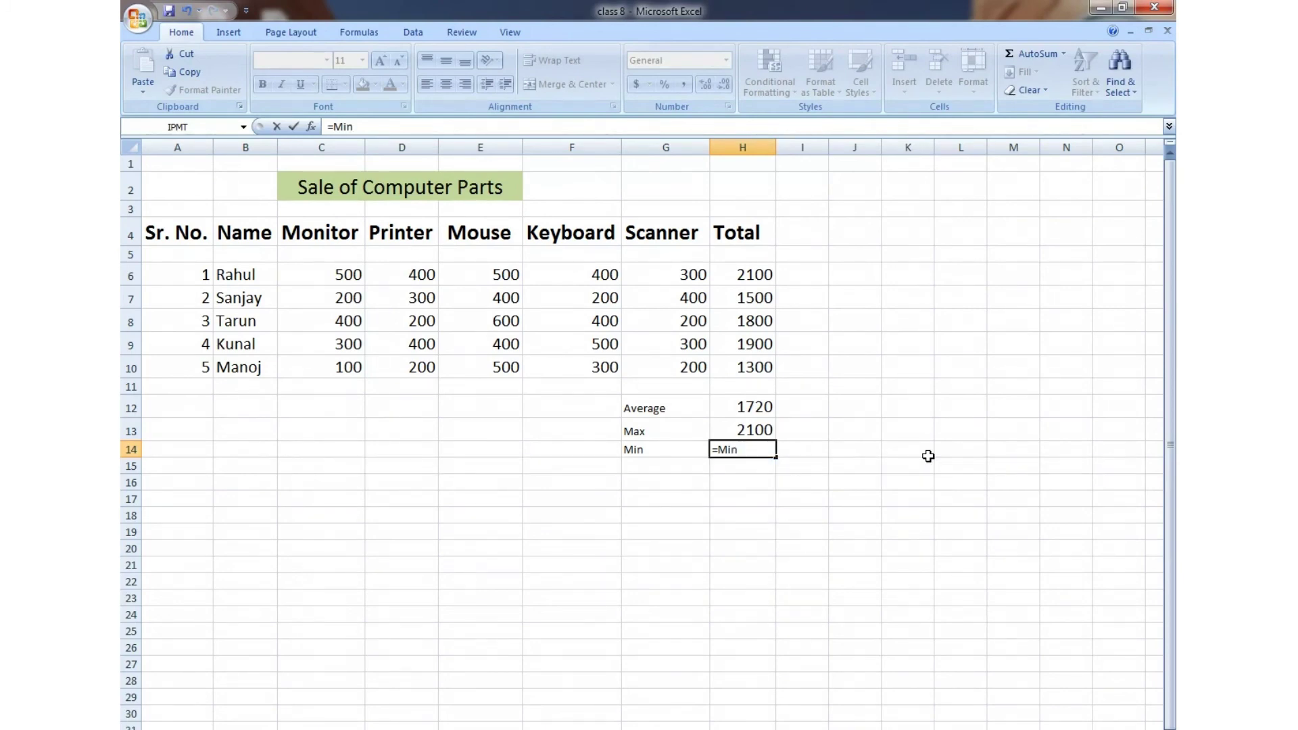
{"action": "type", "text": "(H69"}
{"action": "key", "text": "BackSpace"}
{"action": "key", "text": "BackSpace"}
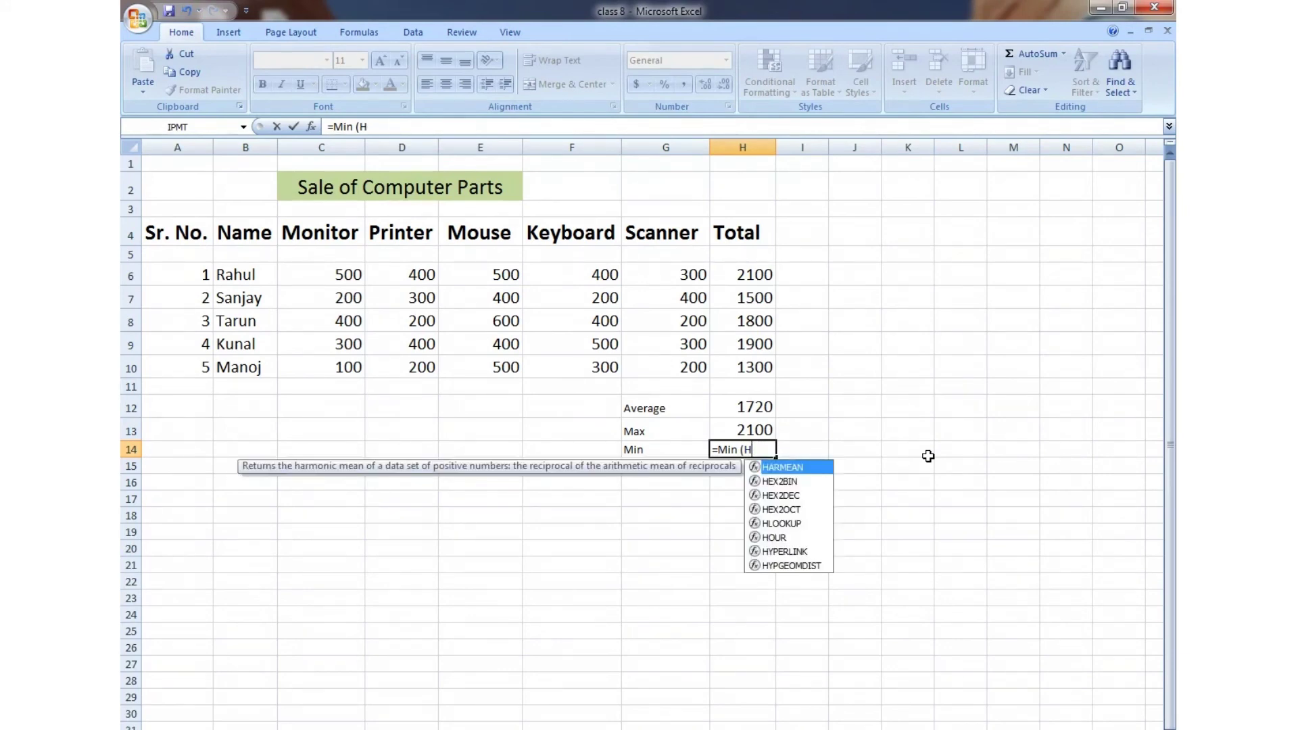
{"action": "type", "text": "6"}
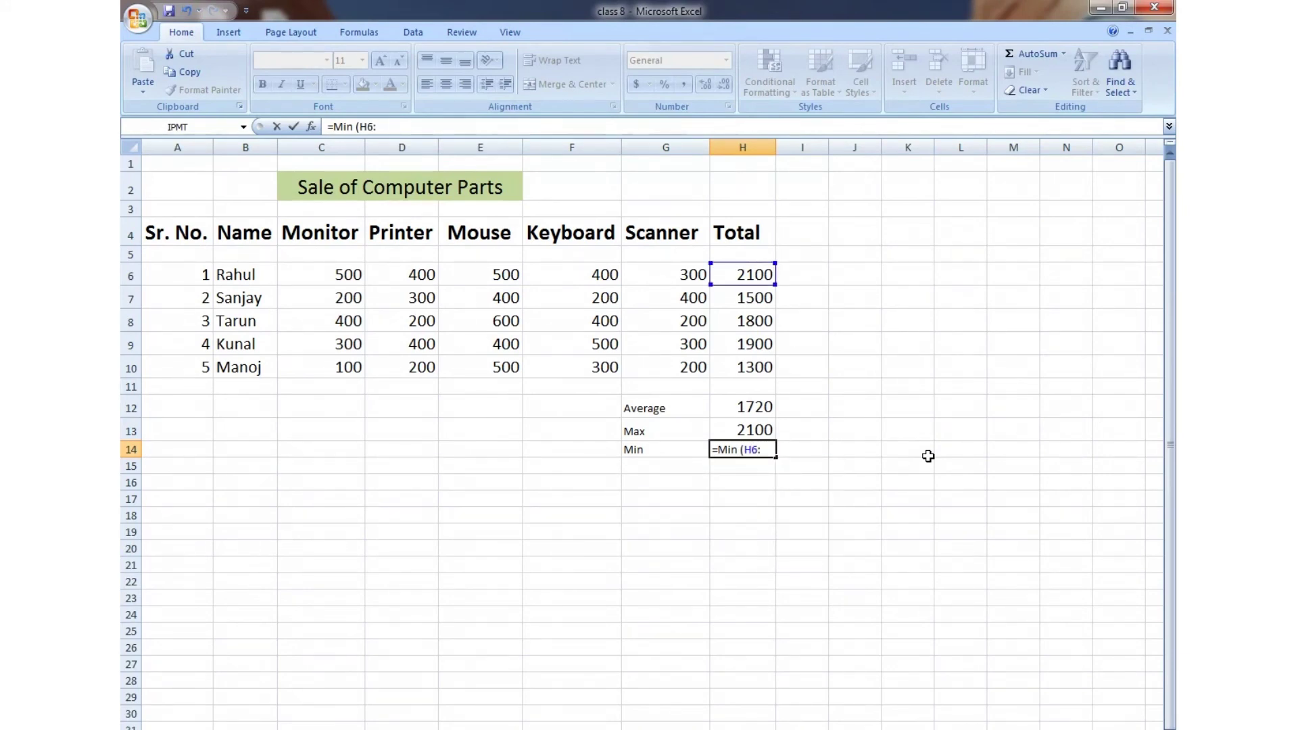
{"action": "type", "text": ": H10"}
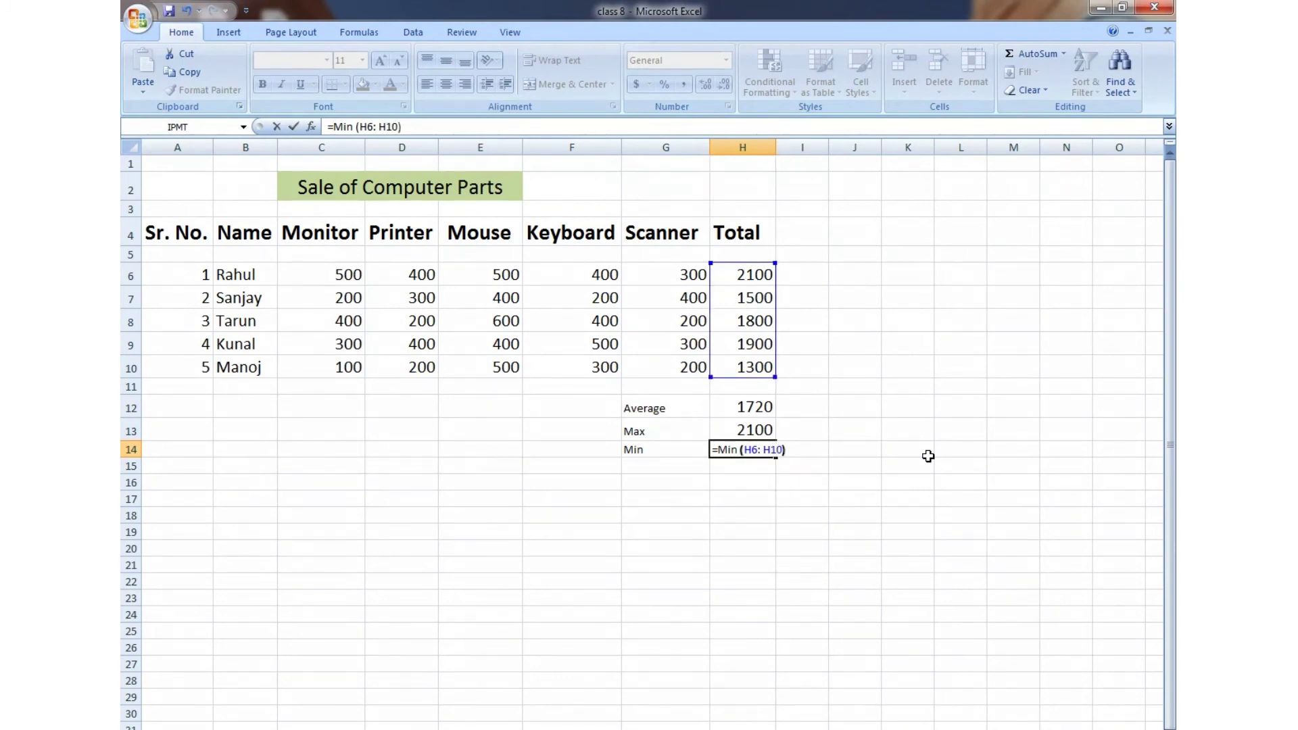
{"action": "key", "text": "Return"}
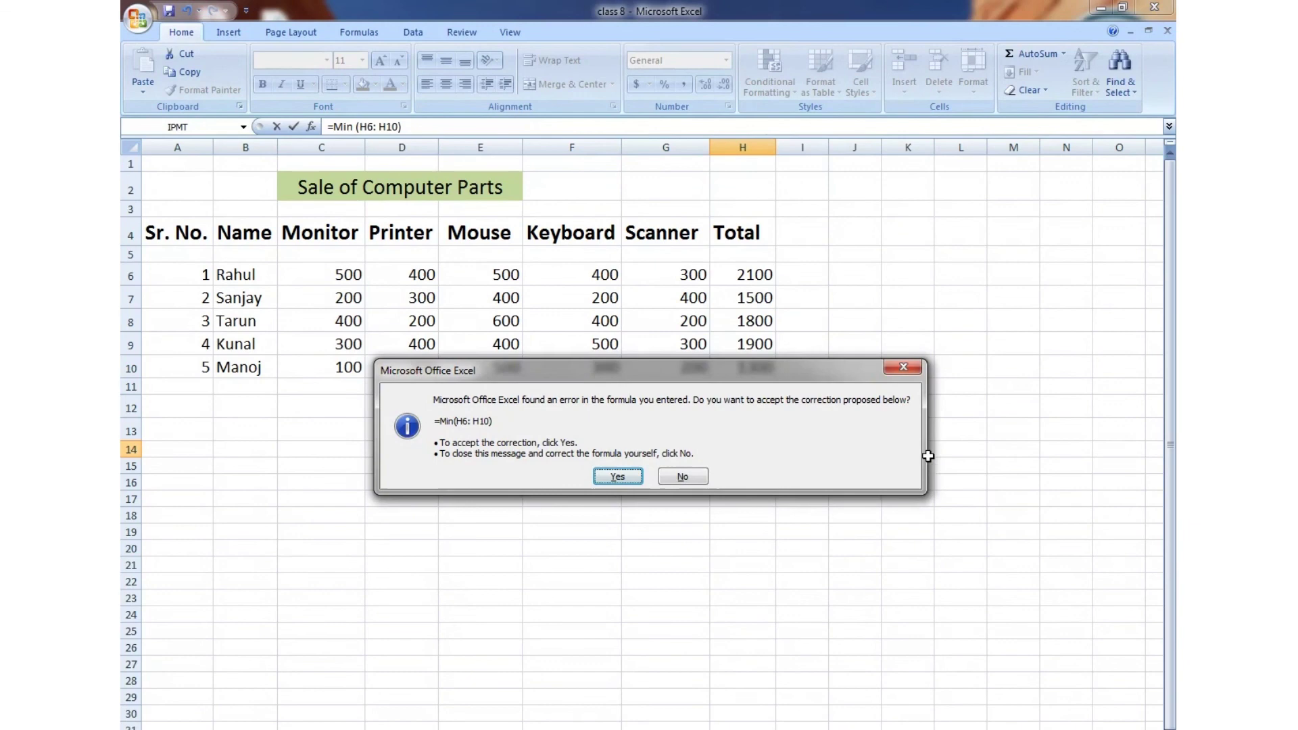
{"action": "key", "text": "Return"}
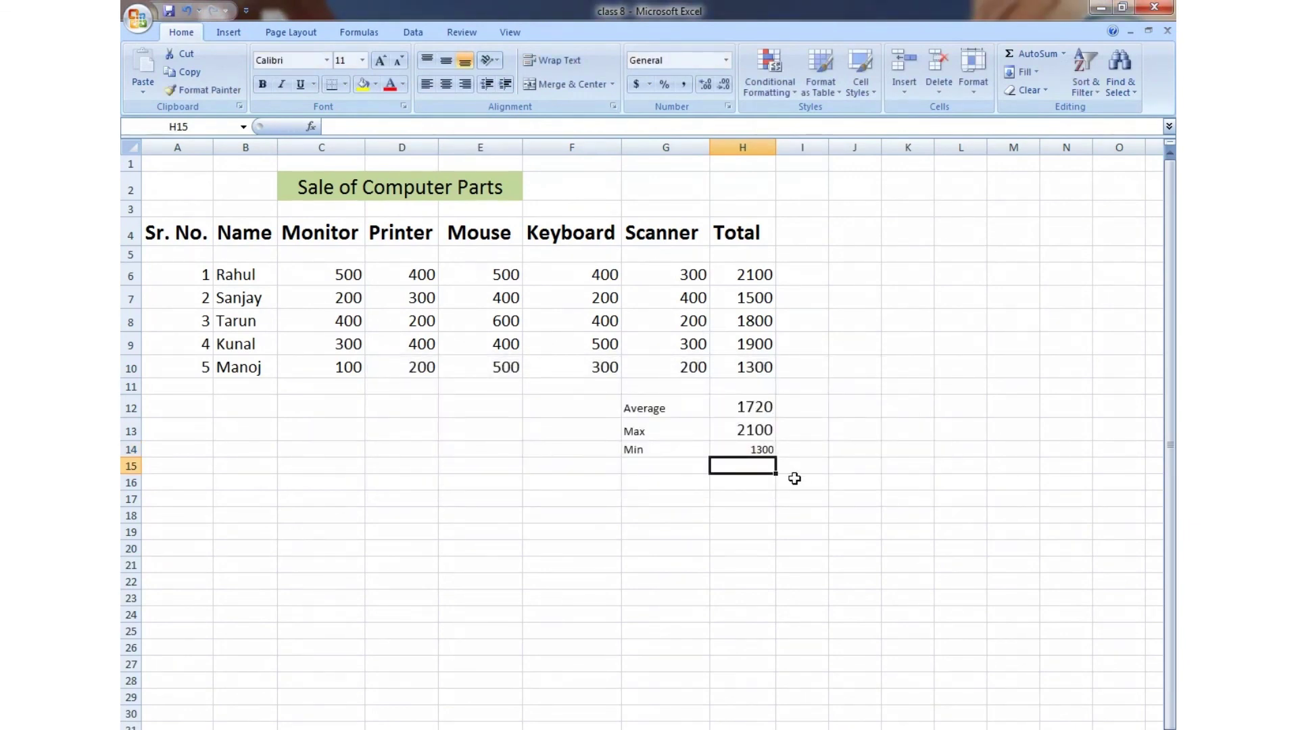
Check the name cells' font size, then set the Min result in H14 to size 20.
{"action": "left_click", "coordinate": [254, 374]}
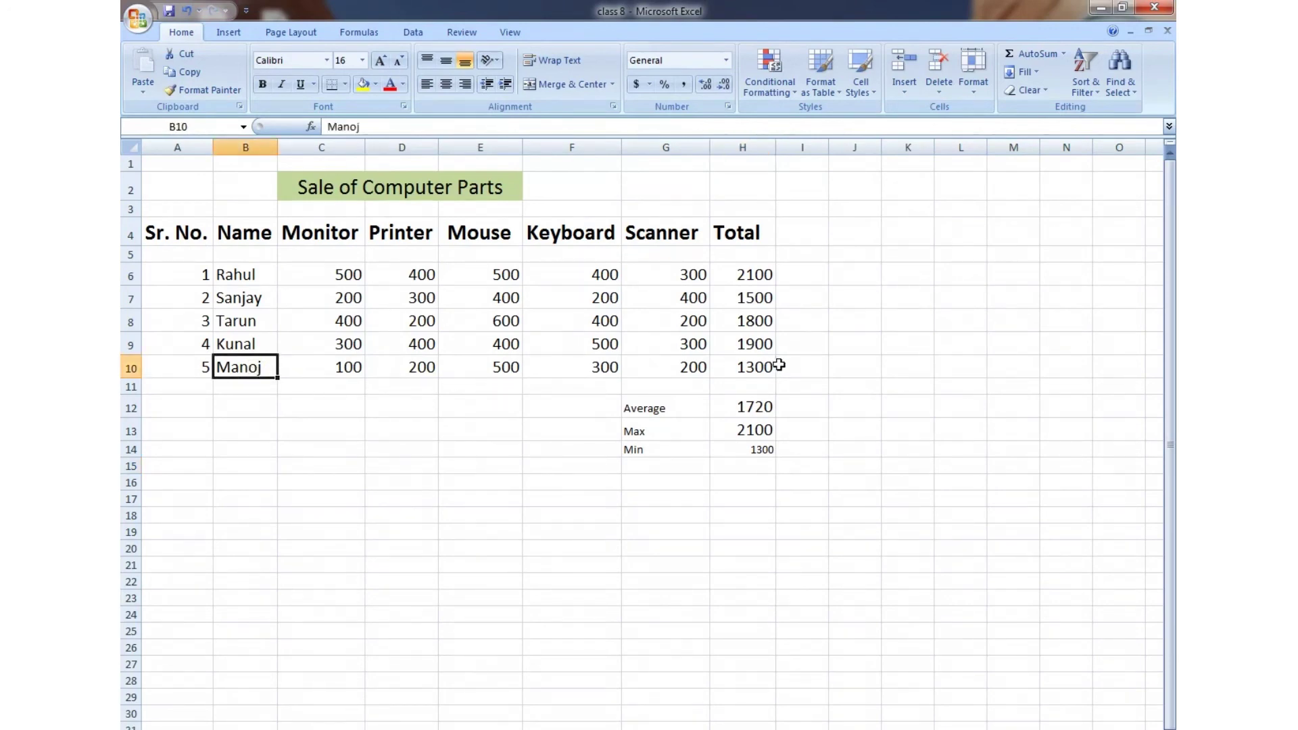
{"action": "left_click", "coordinate": [257, 273]}
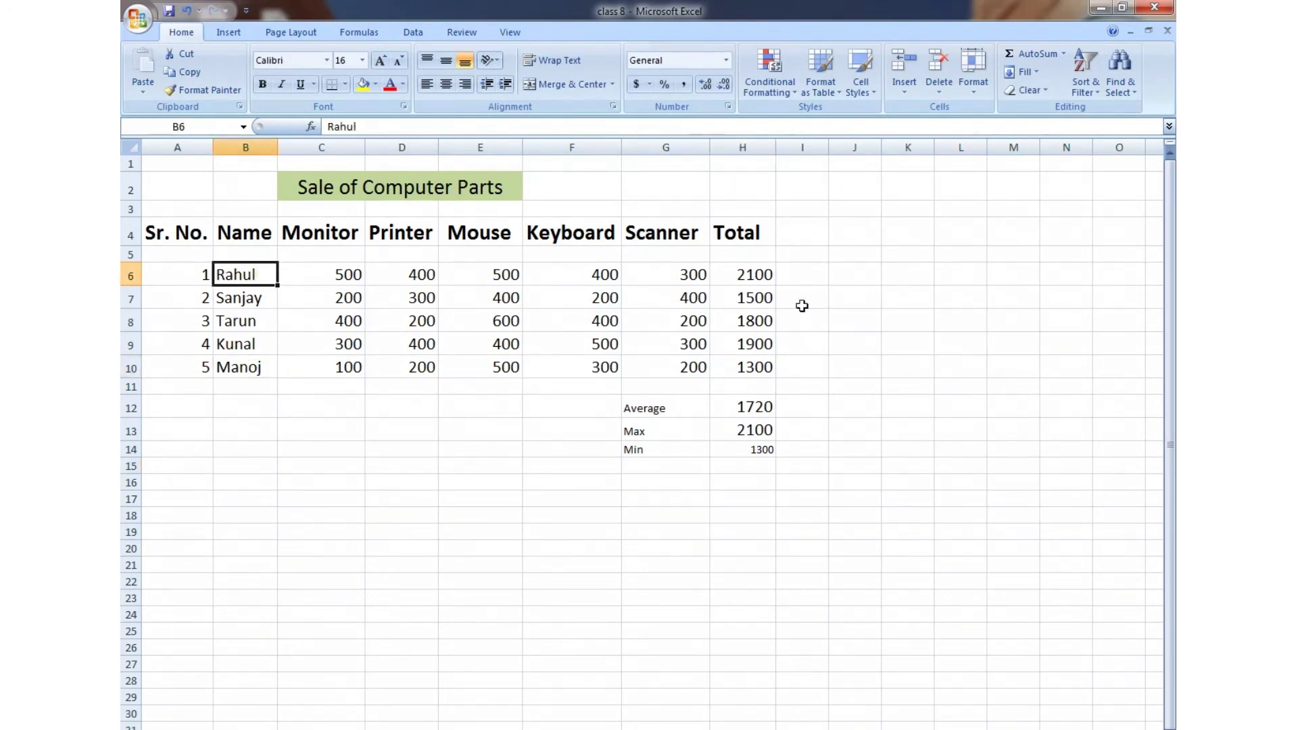
{"action": "left_click", "coordinate": [759, 451]}
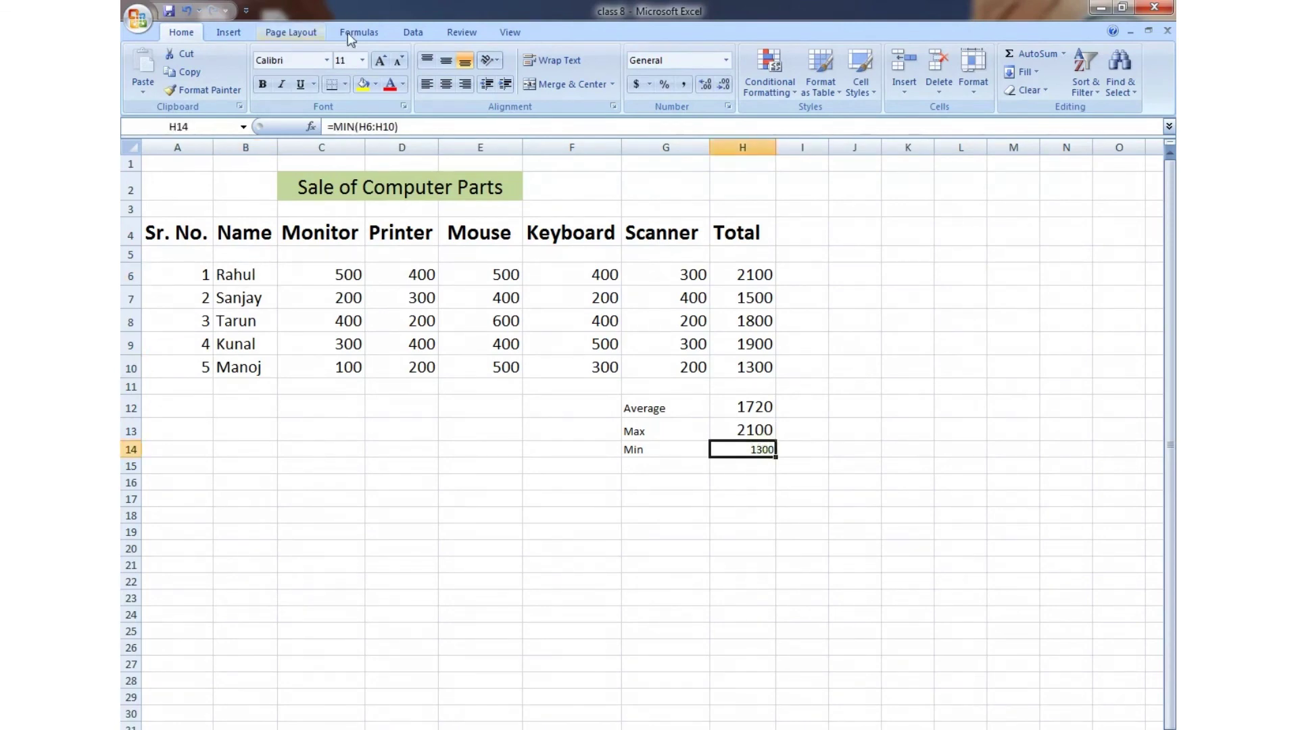
{"action": "left_click", "coordinate": [363, 63]}
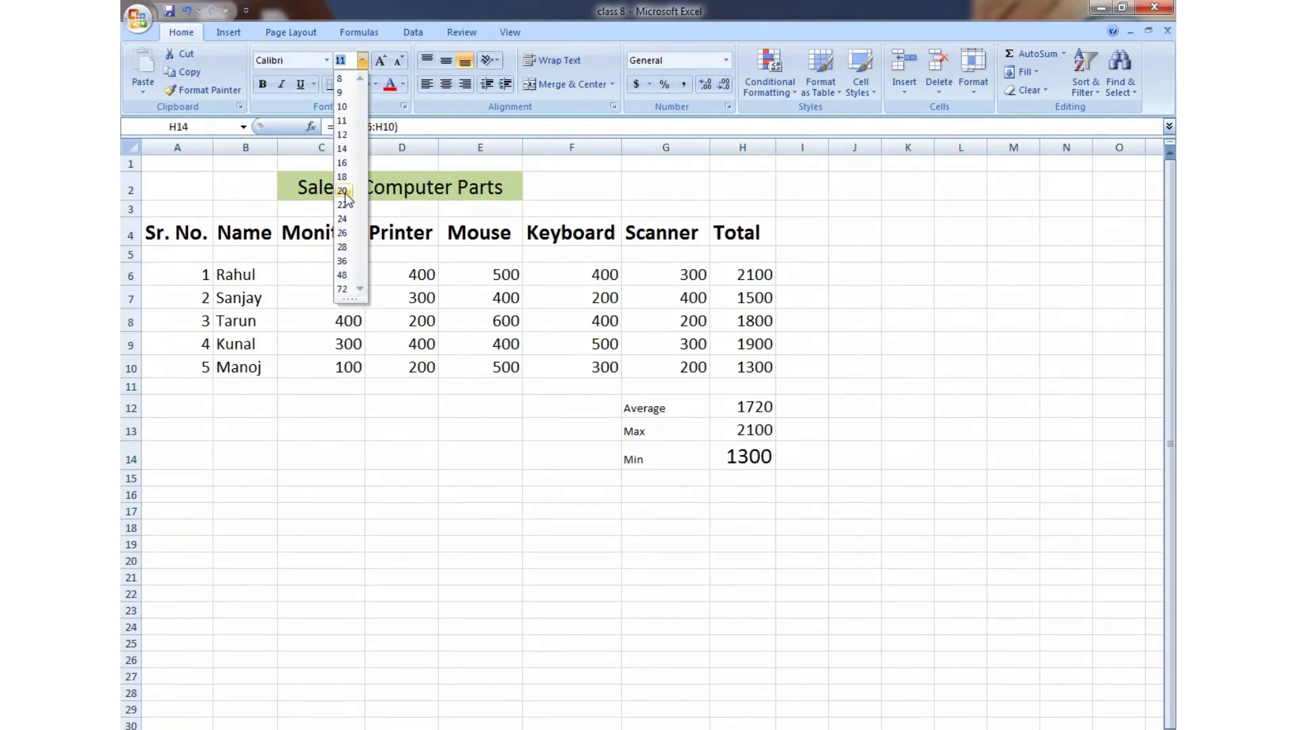
{"action": "left_click", "coordinate": [344, 191]}
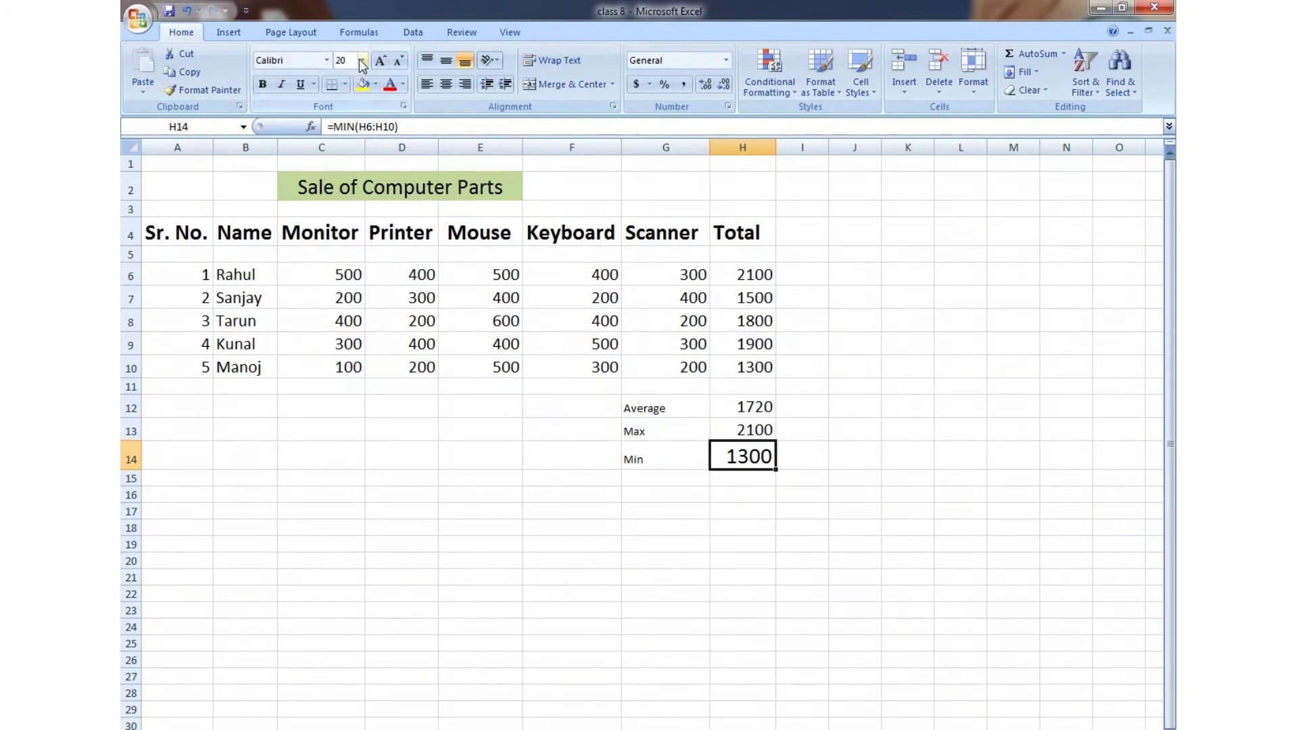